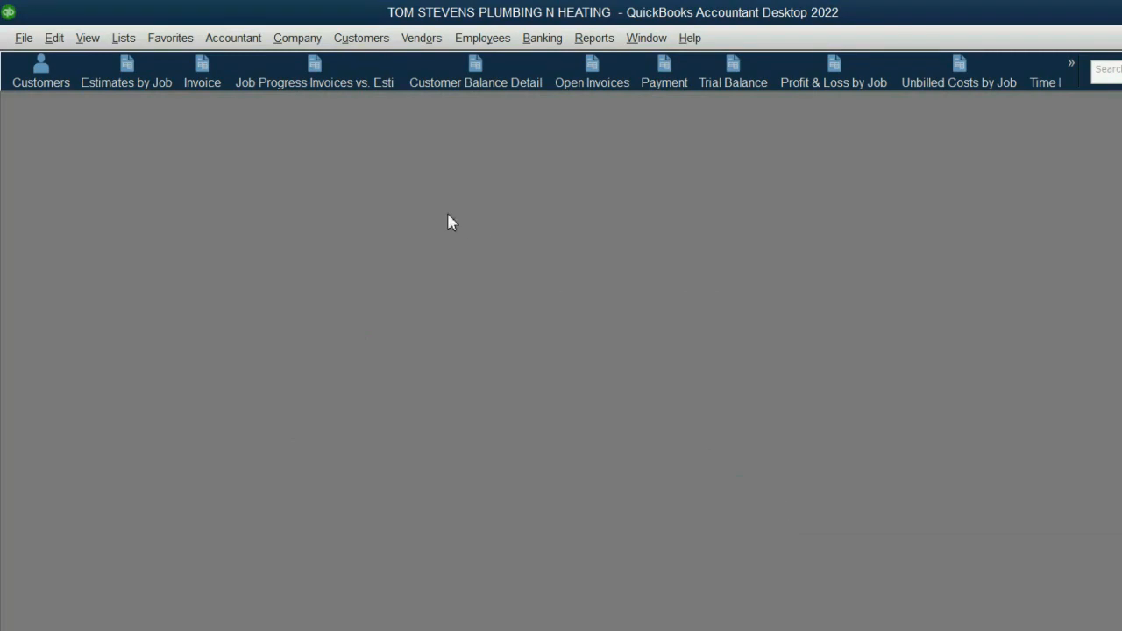
- Open the Trial Balance report, then narrow and reposition its window in the workspace
click(724, 91)
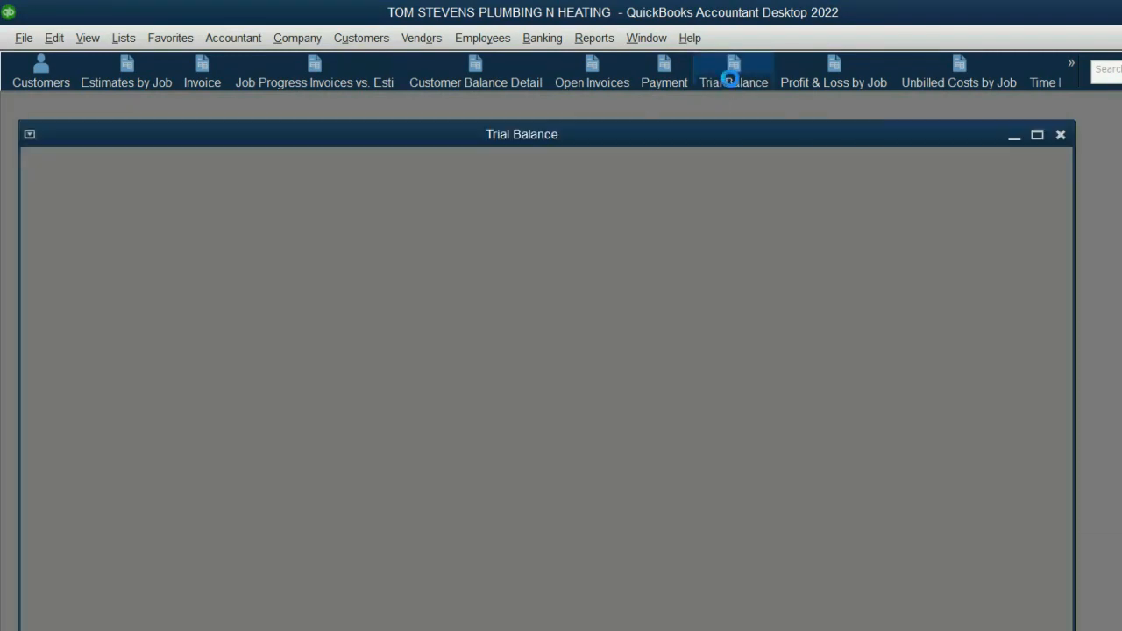
drag(673, 140, 652, 110)
drag(1061, 261, 699, 219)
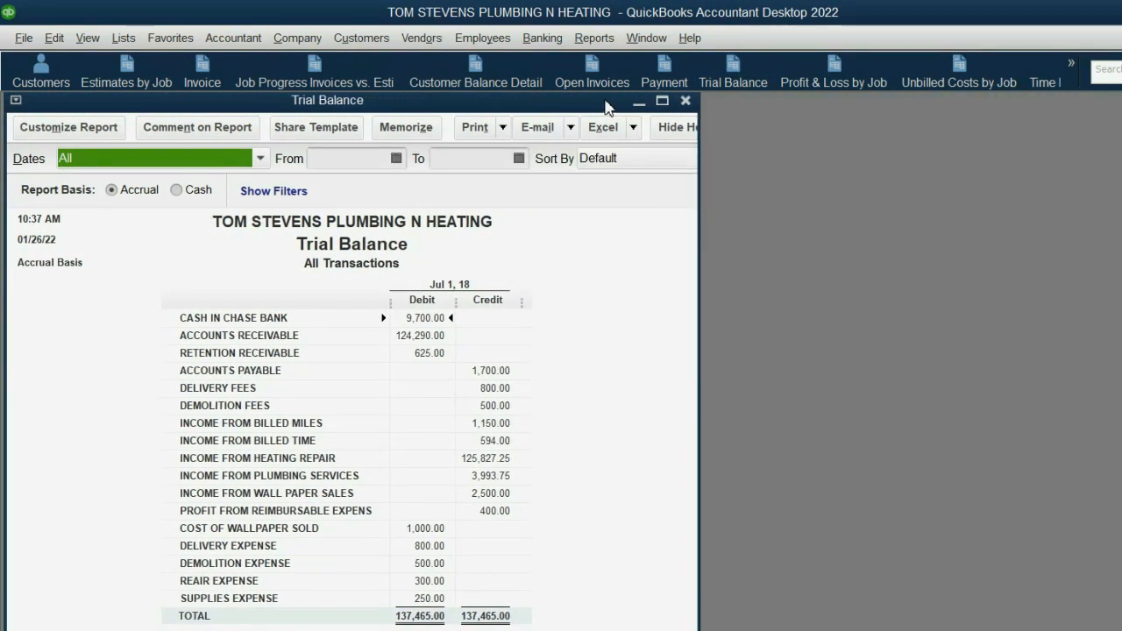
drag(605, 101, 668, 105)
- Review the transactions behind the Retention Receivable balance, widening the Name column to read the jobs, and close the detail report
double_click(502, 358)
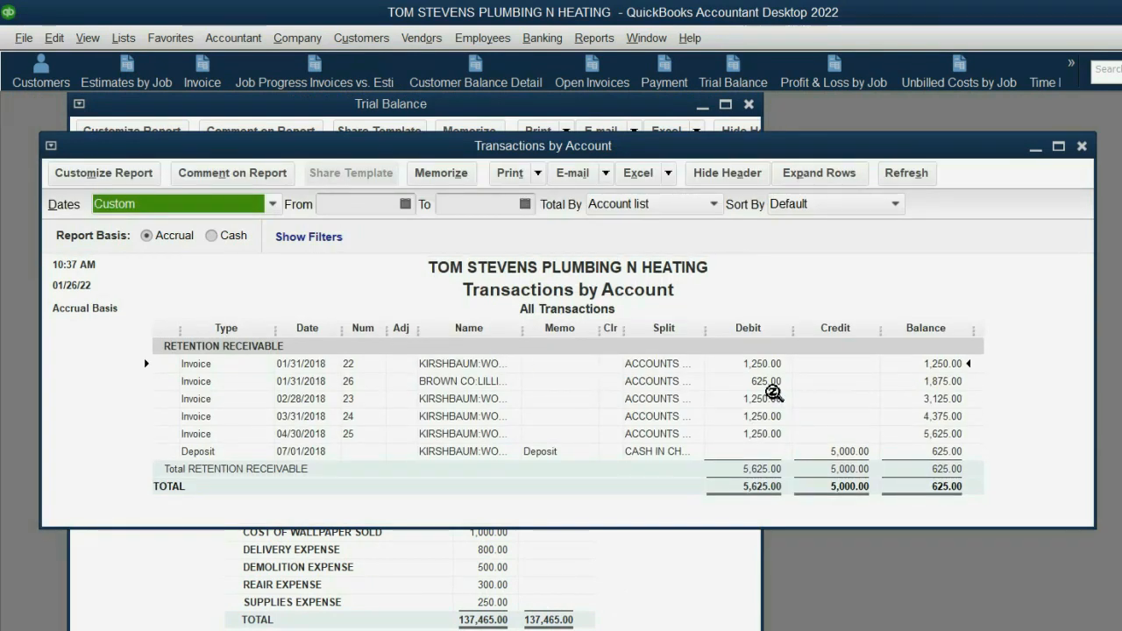
click(763, 384)
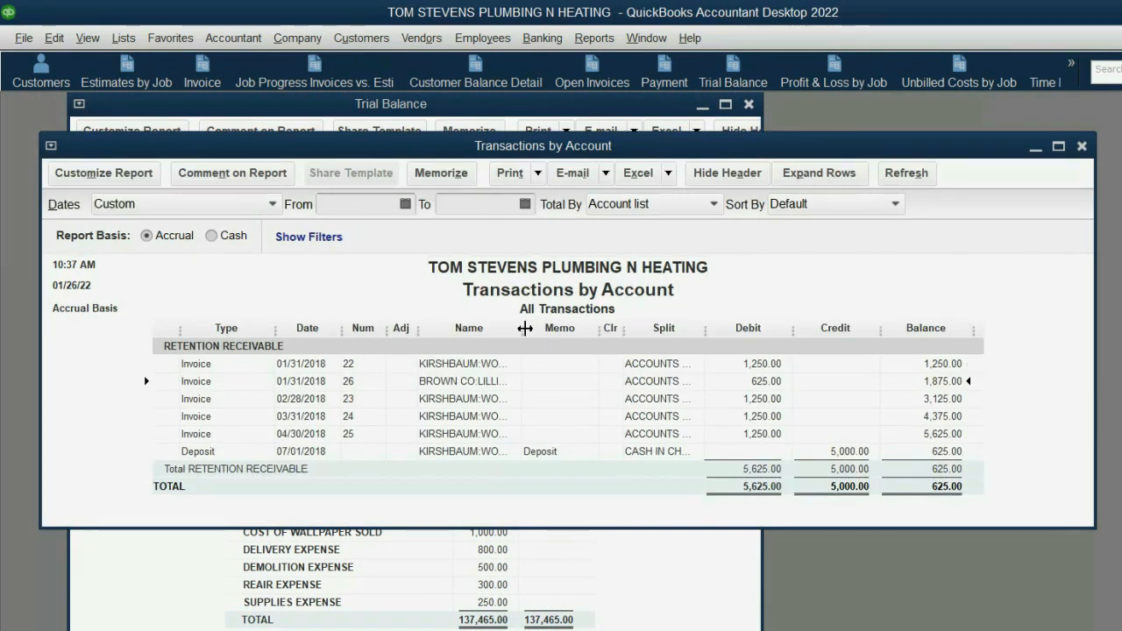
drag(522, 327, 569, 329)
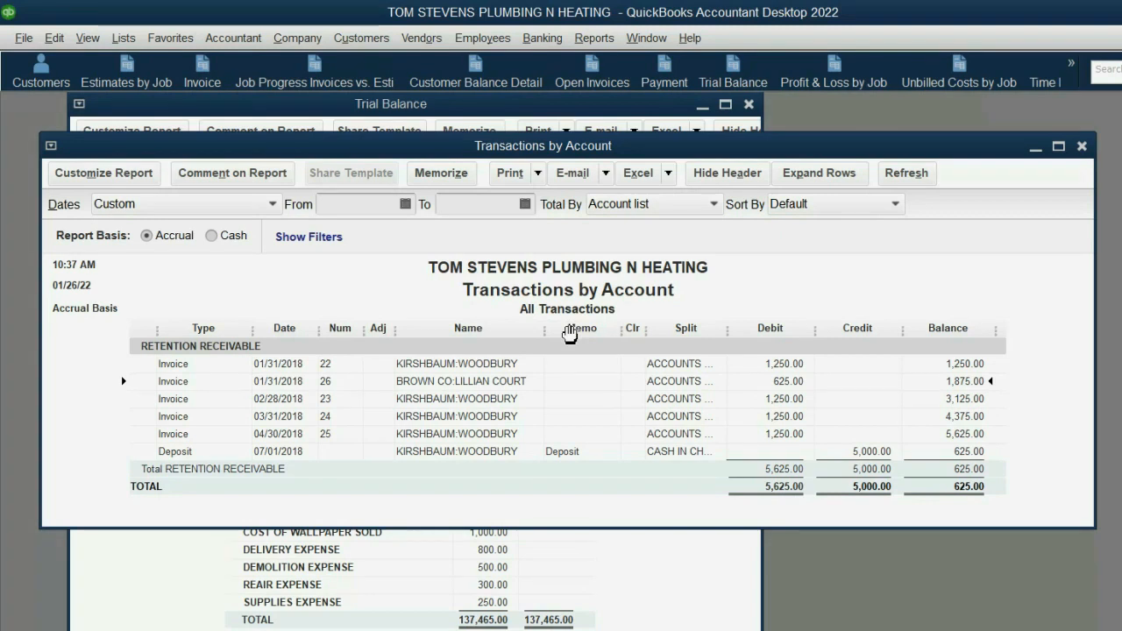
click(874, 454)
click(786, 362)
click(793, 400)
click(794, 417)
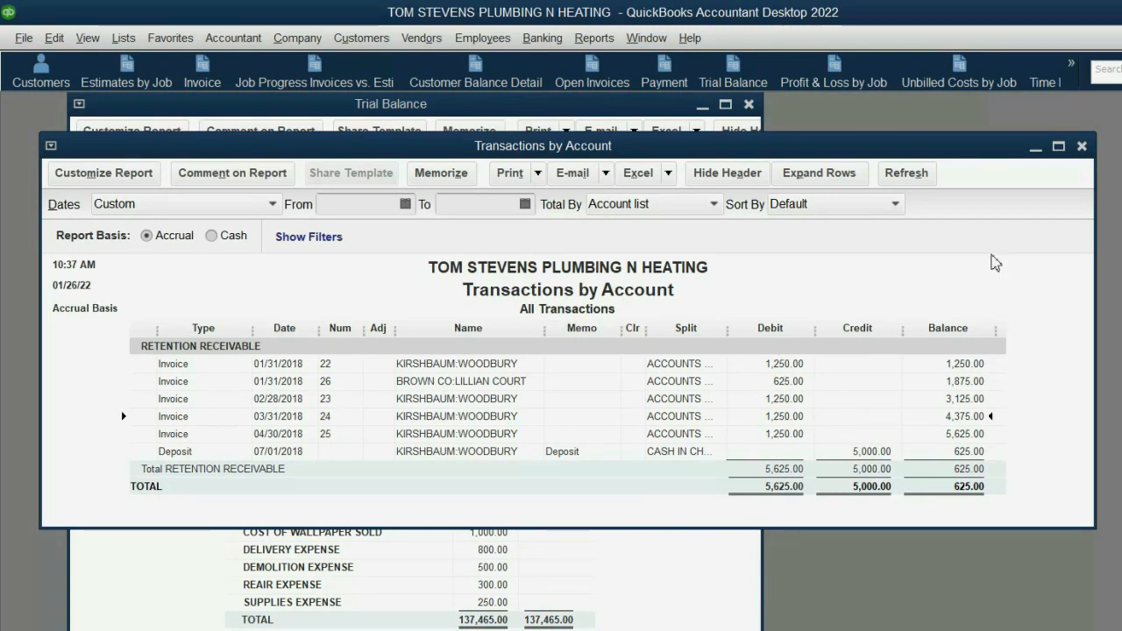
click(1081, 145)
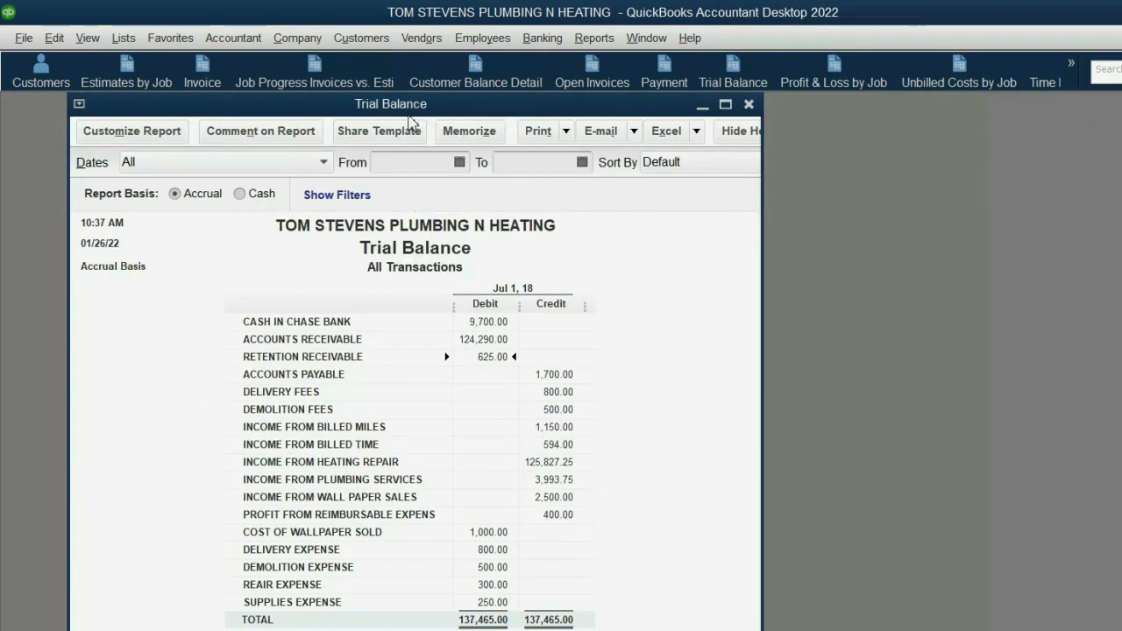
- Start a new invoice and collapse its ribbon and customer history pane
click(210, 79)
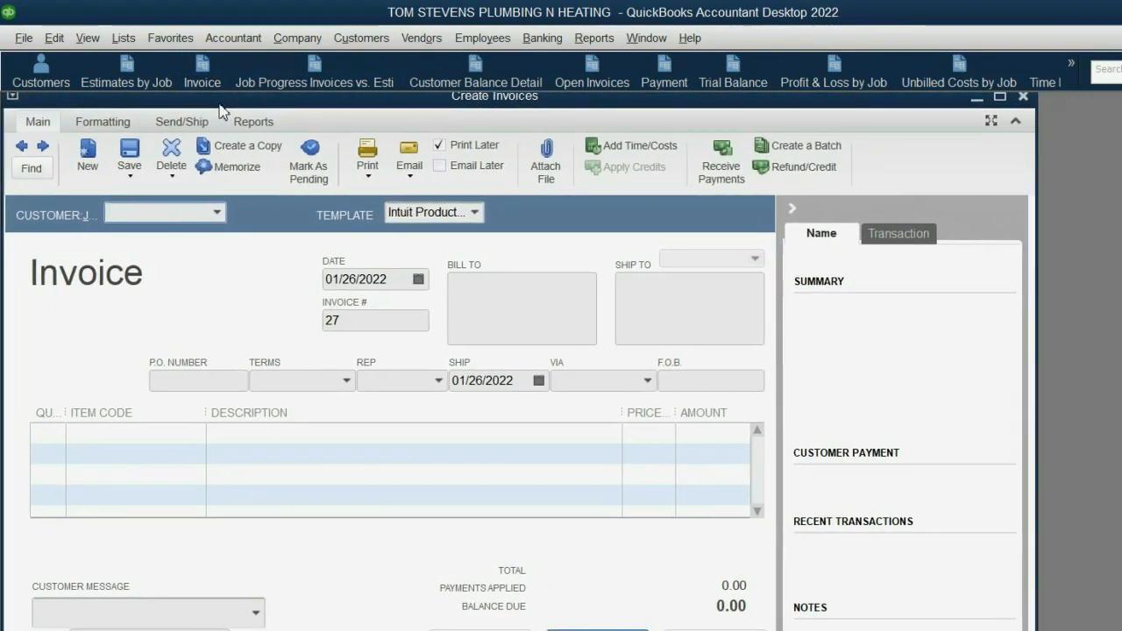
click(1015, 122)
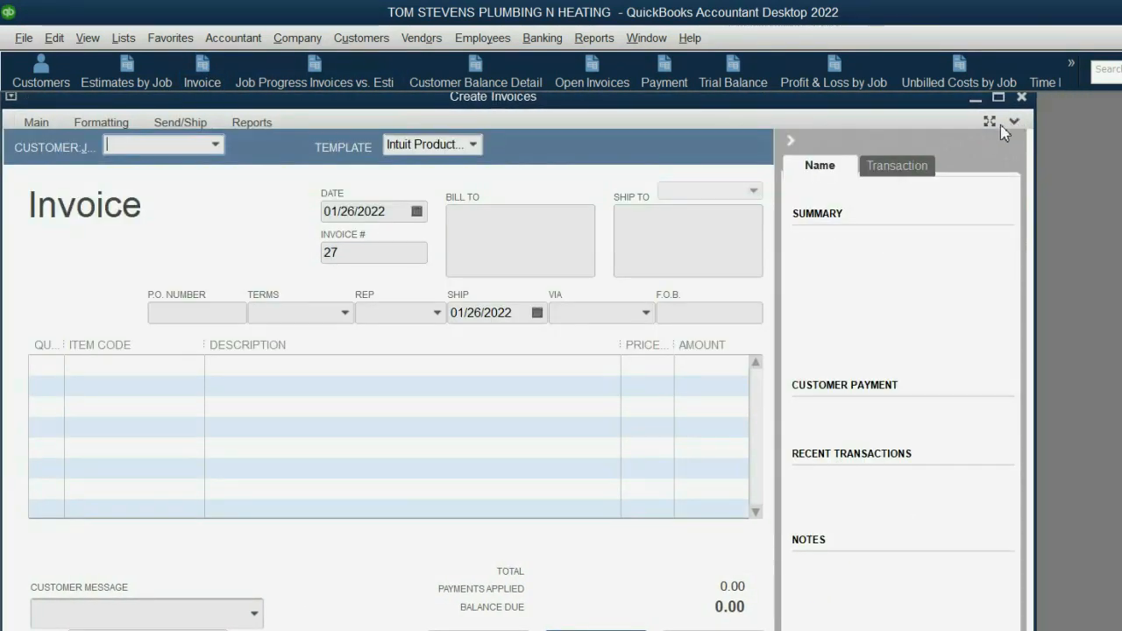
click(790, 141)
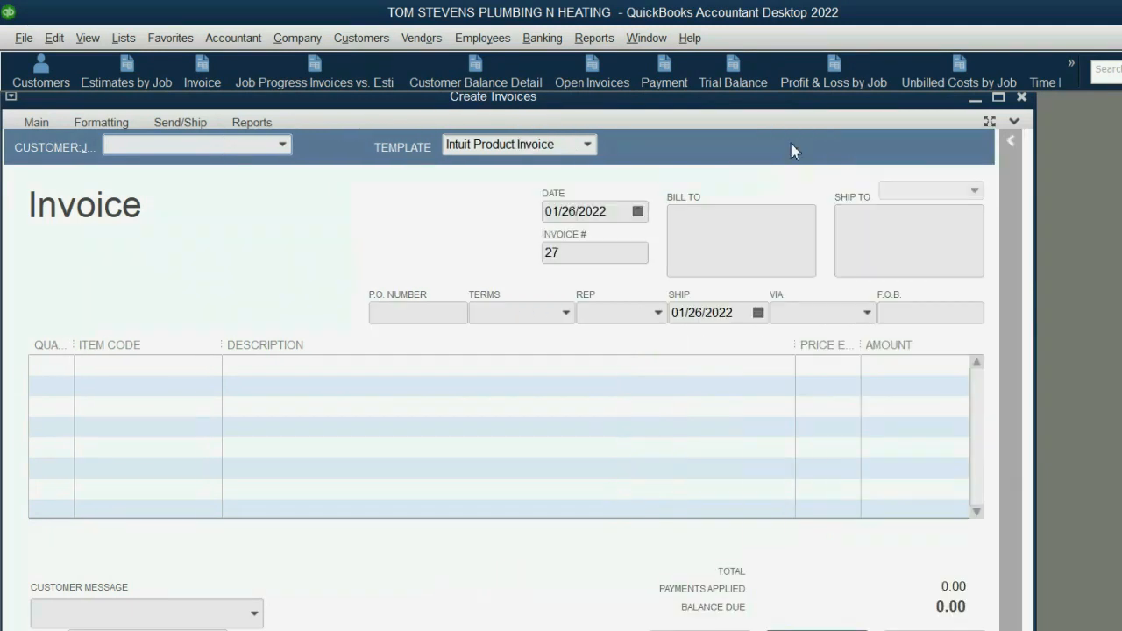
- Set the invoice date to 08/31/2018
click(644, 211)
click(696, 242)
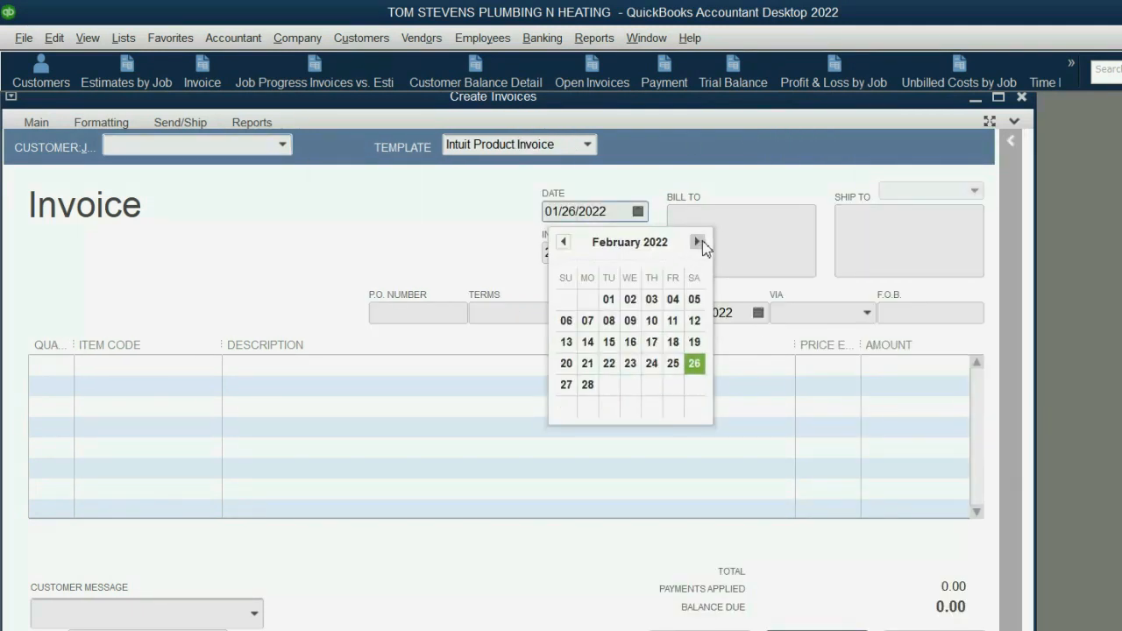
click(697, 242)
click(696, 242)
click(697, 242)
click(697, 241)
click(697, 242)
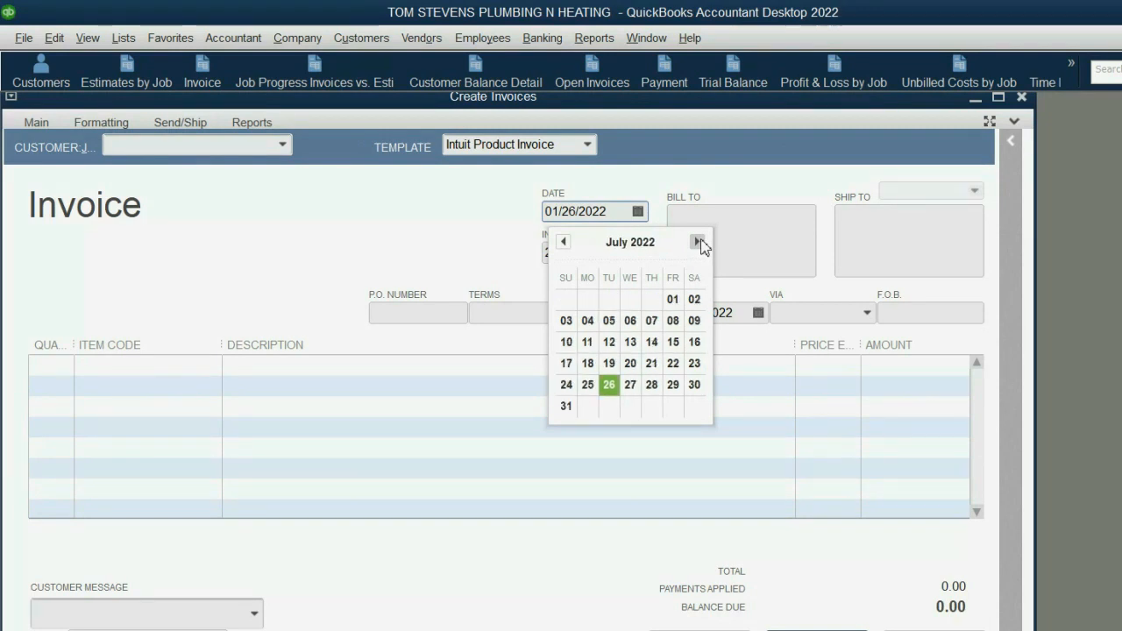
click(697, 242)
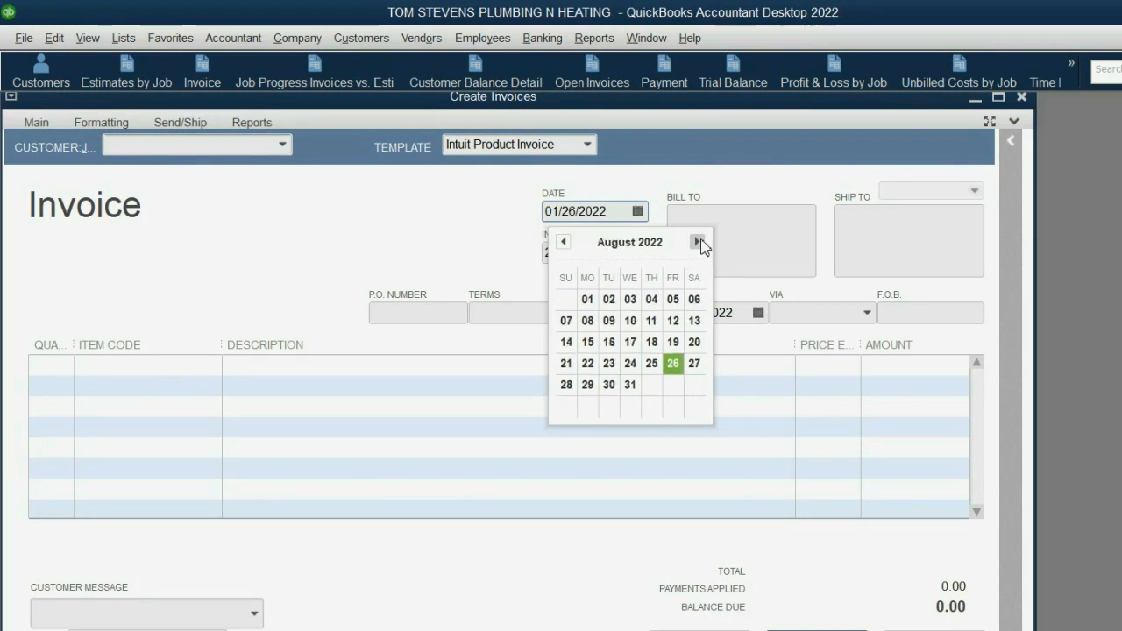
click(634, 382)
drag(616, 212, 597, 213)
text(18)
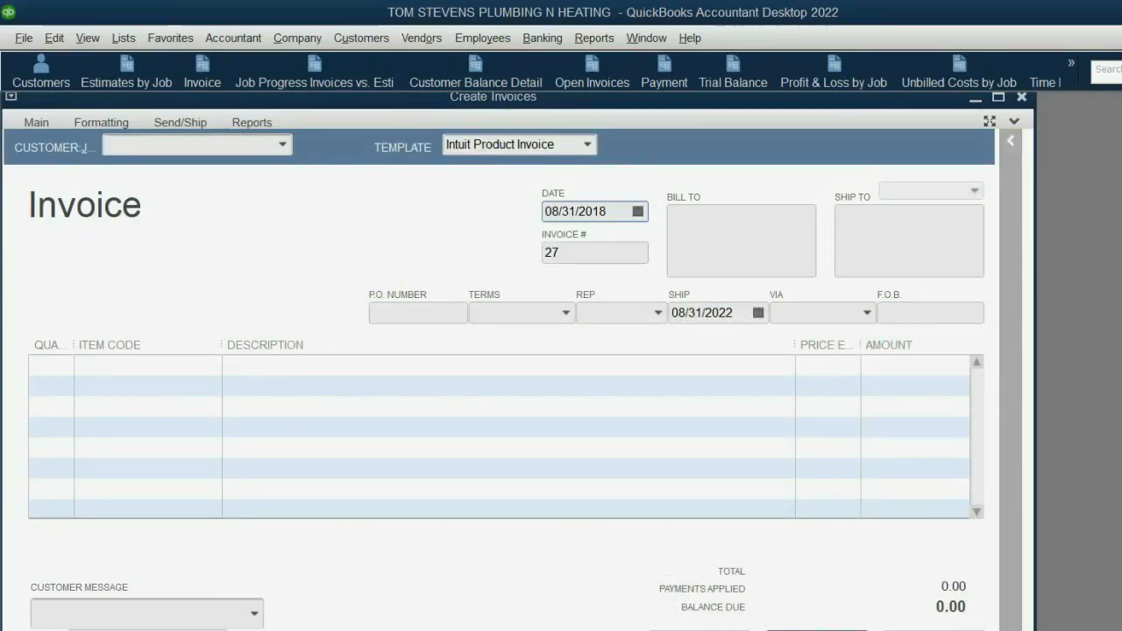
- Assign the invoice to the BROWN CO:LILLIAN COURT job without using its available estimate, and reposition the invoice window
click(284, 148)
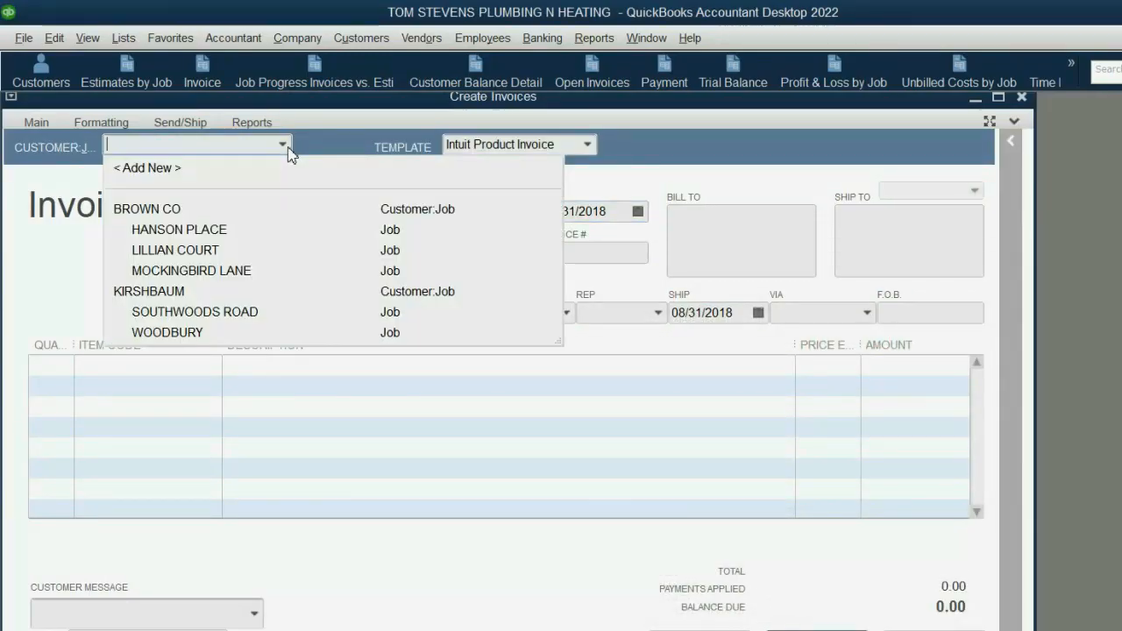
click(252, 251)
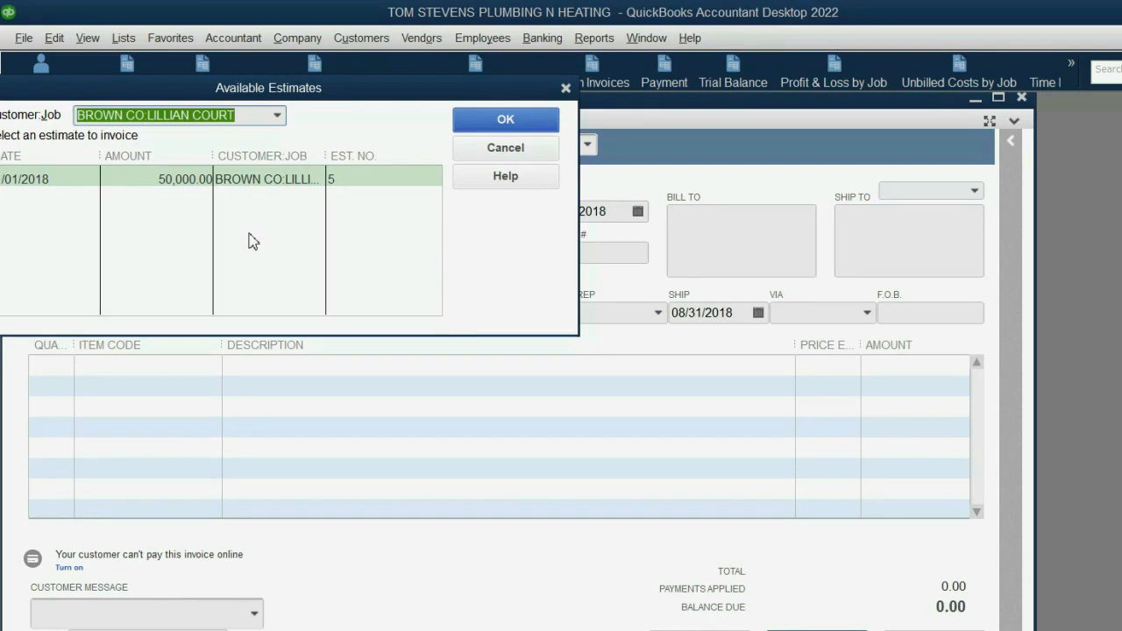
click(509, 149)
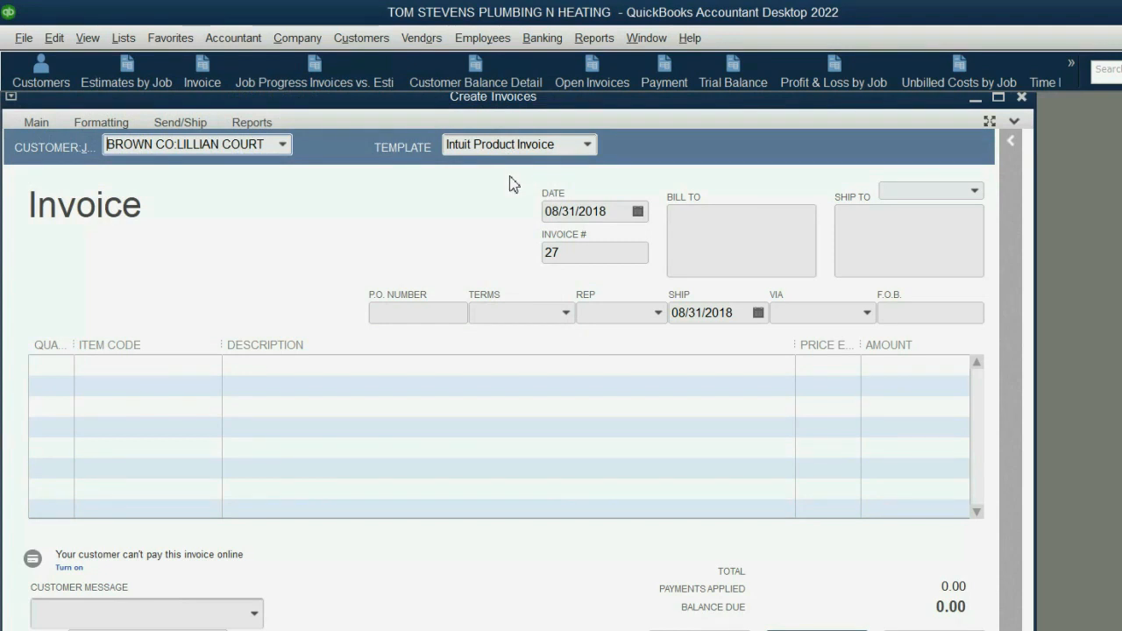
drag(545, 104, 577, 114)
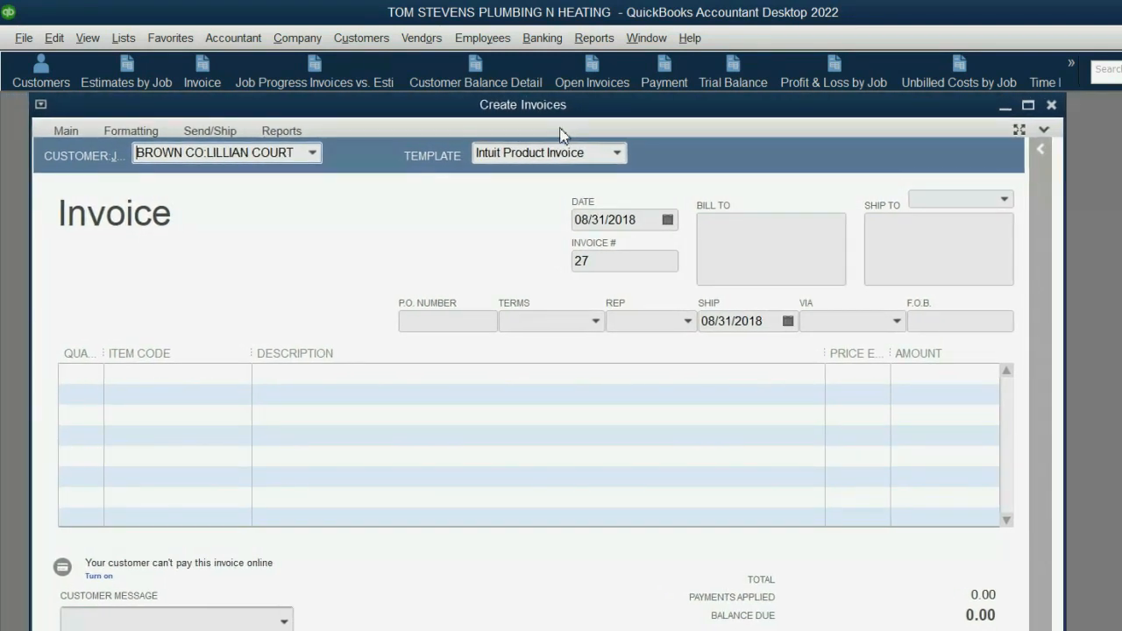
- Add the LAST RETENTION PAYMENT item to the invoice with an amount of 625.00 and save the invoice
click(240, 376)
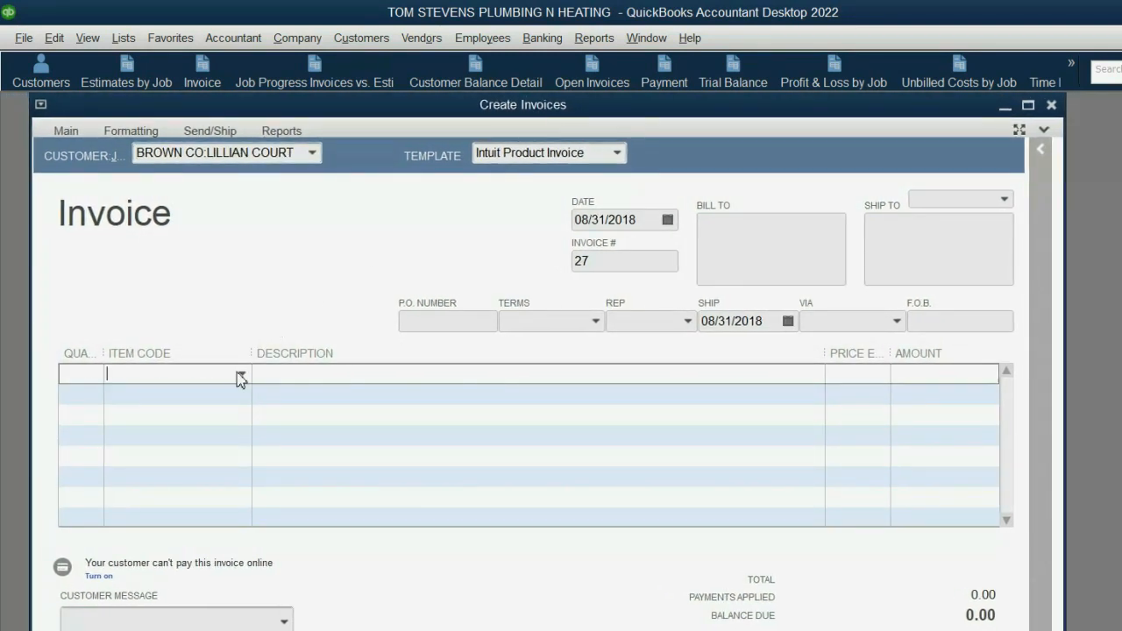
click(242, 377)
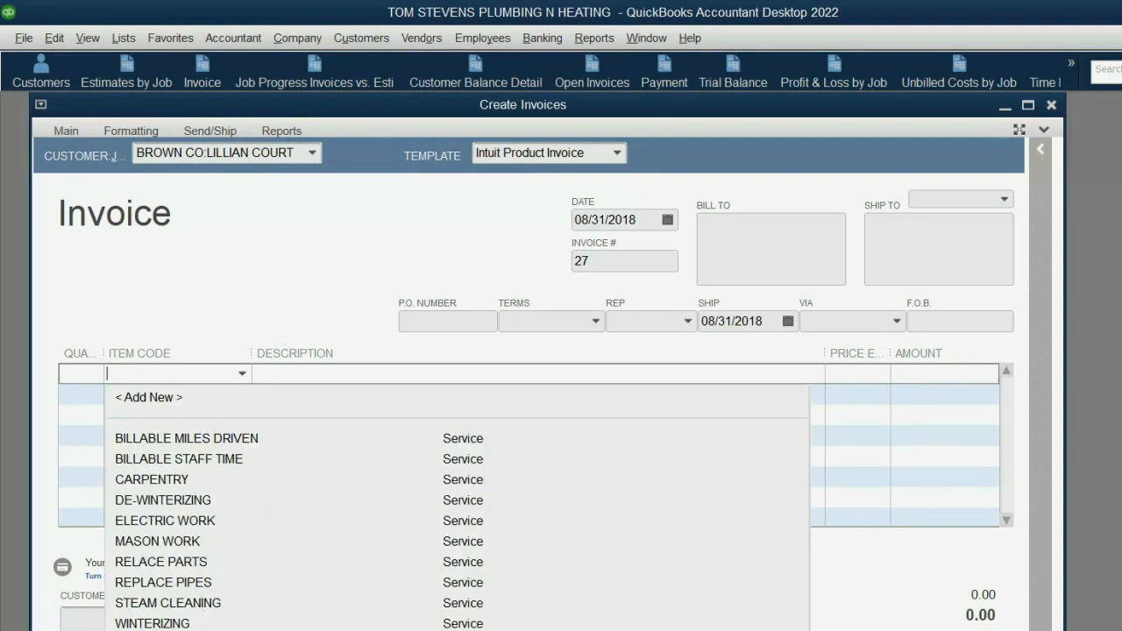
click(175, 628)
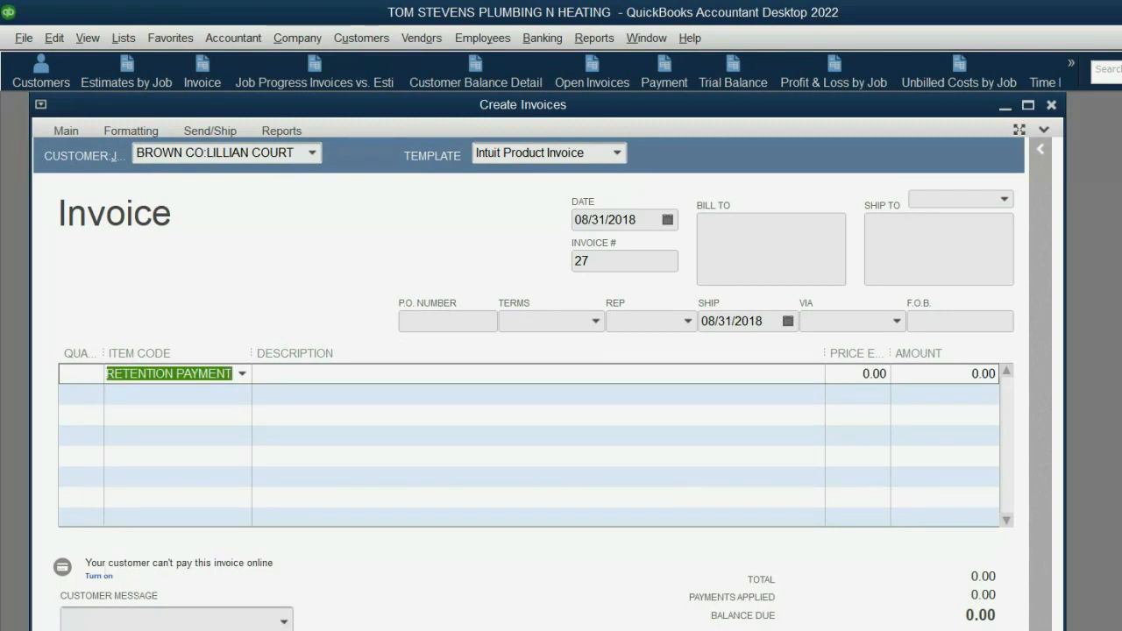
click(911, 371)
drag(966, 376, 1008, 375)
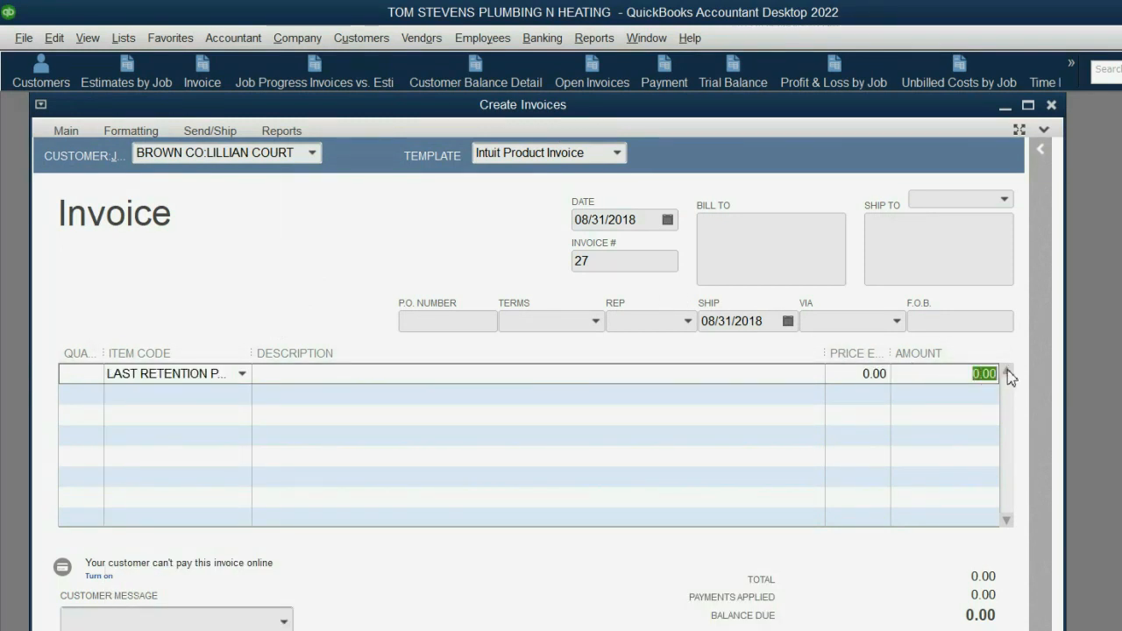
text(625)
key(Tab)
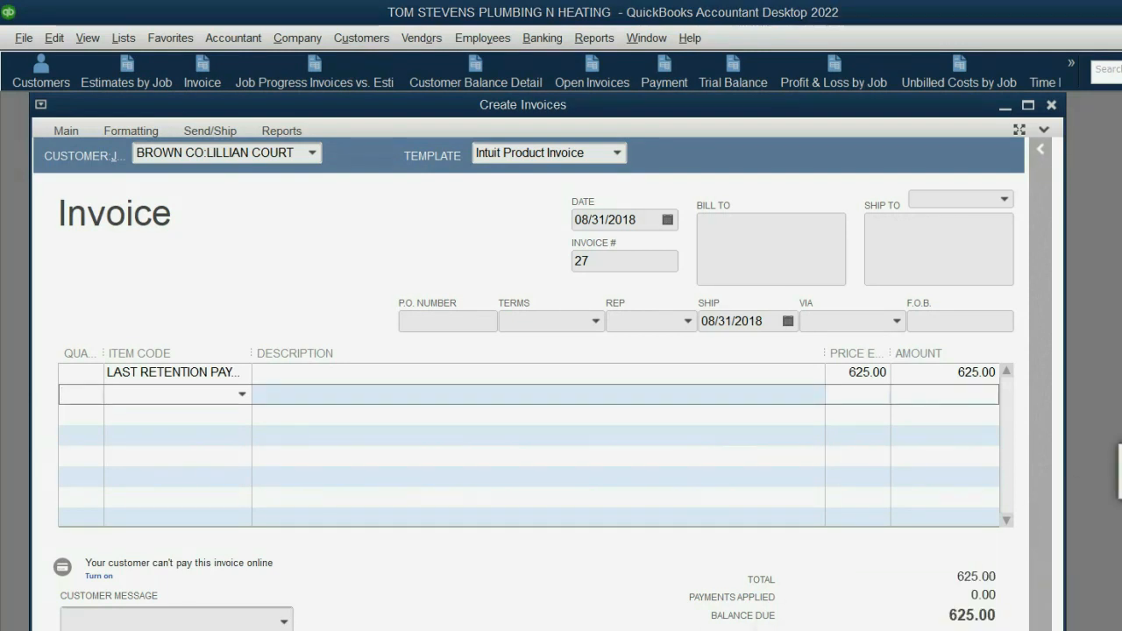
click(850, 629)
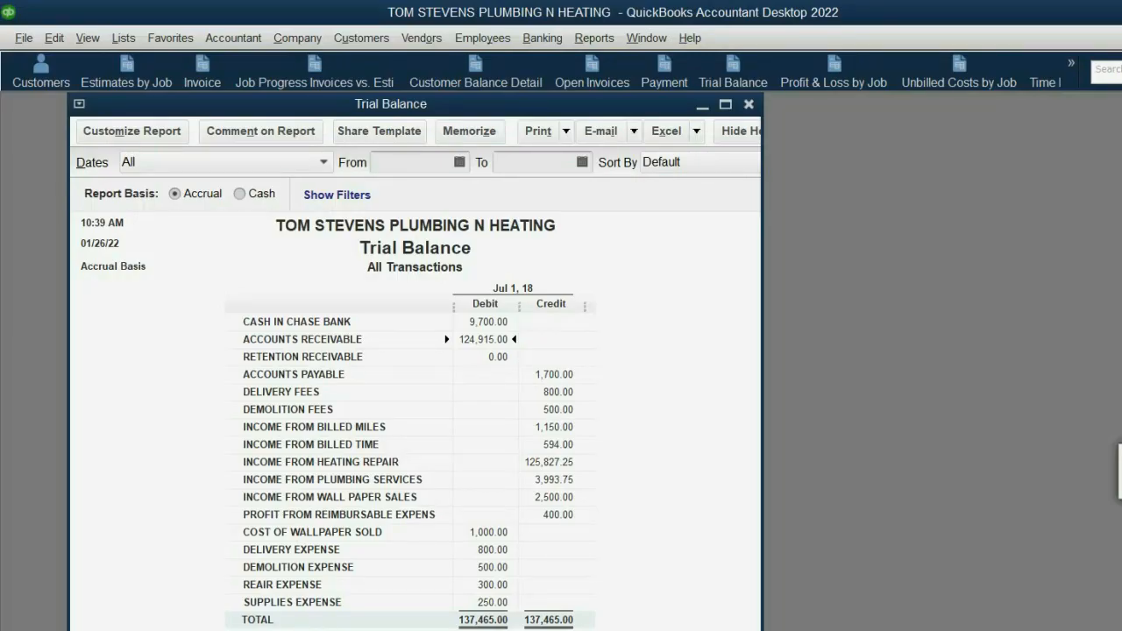
click(605, 81)
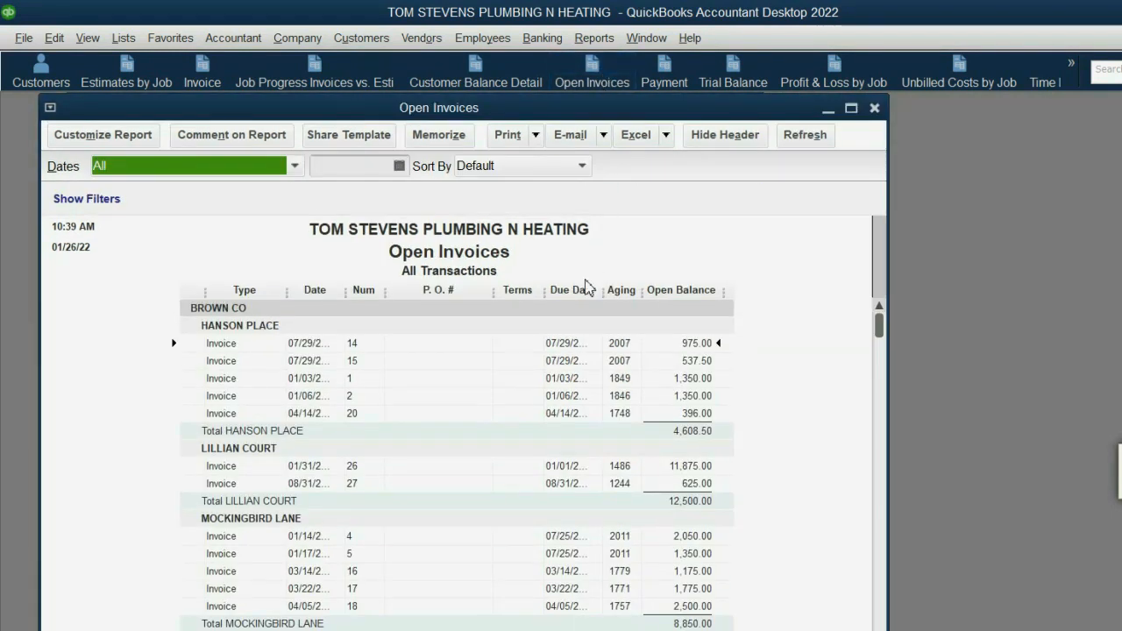
scroll(586, 288, down, 3)
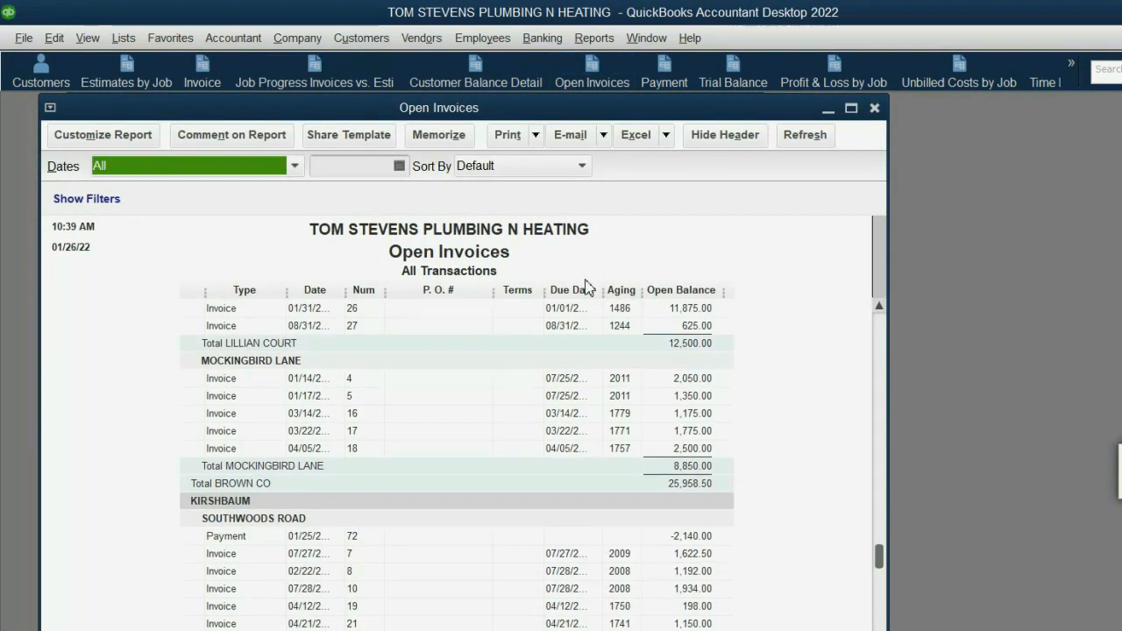
scroll(586, 289, up, 3)
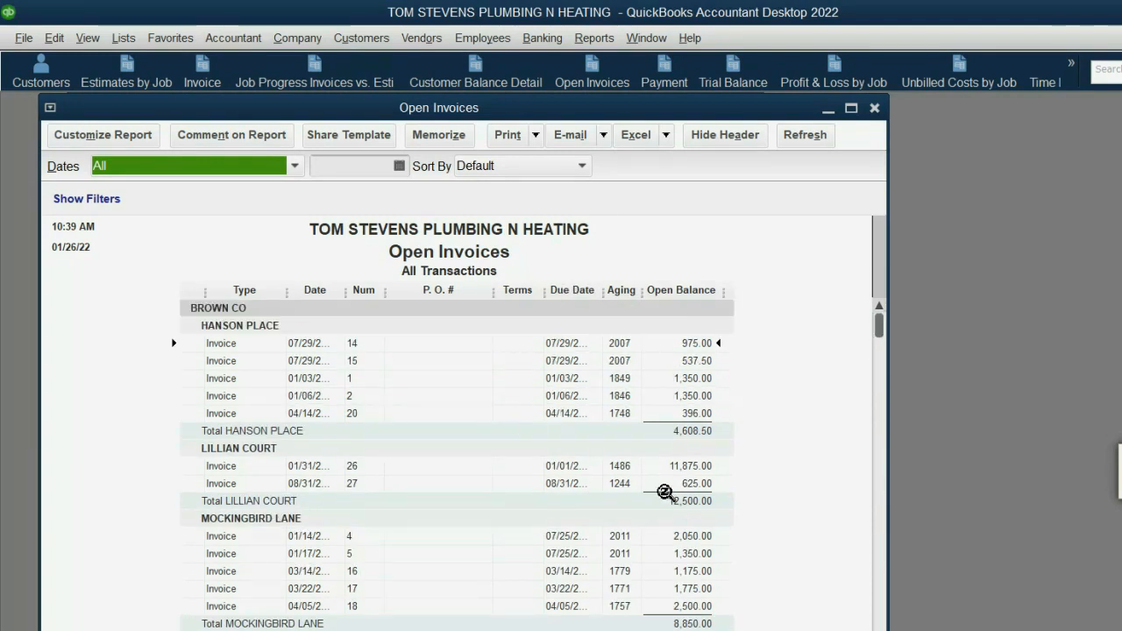
click(678, 466)
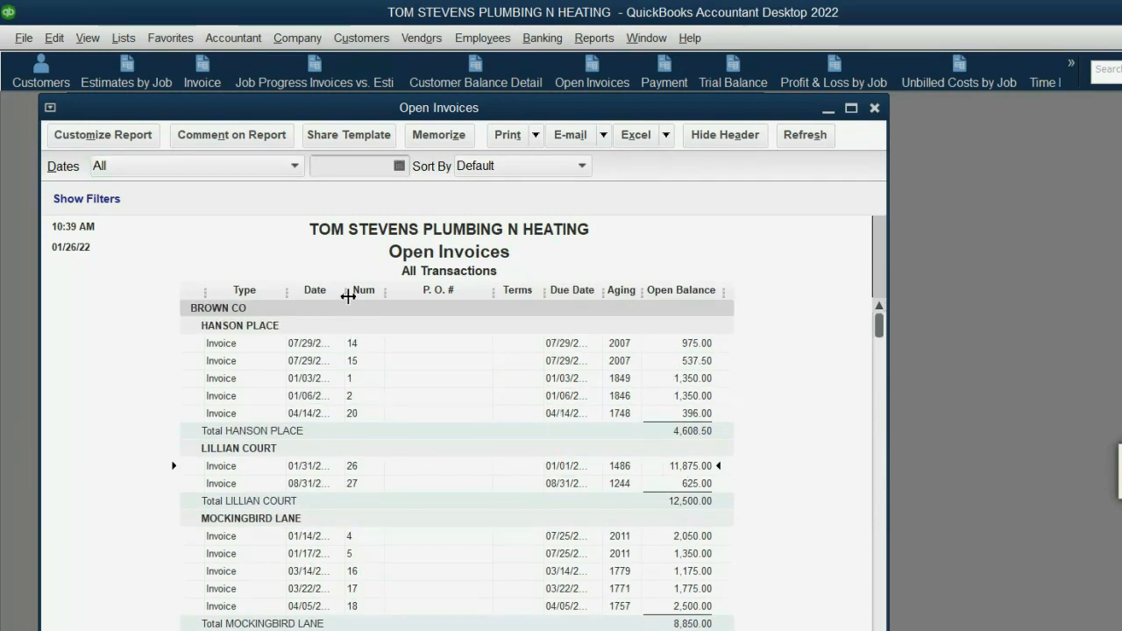
drag(348, 297, 379, 296)
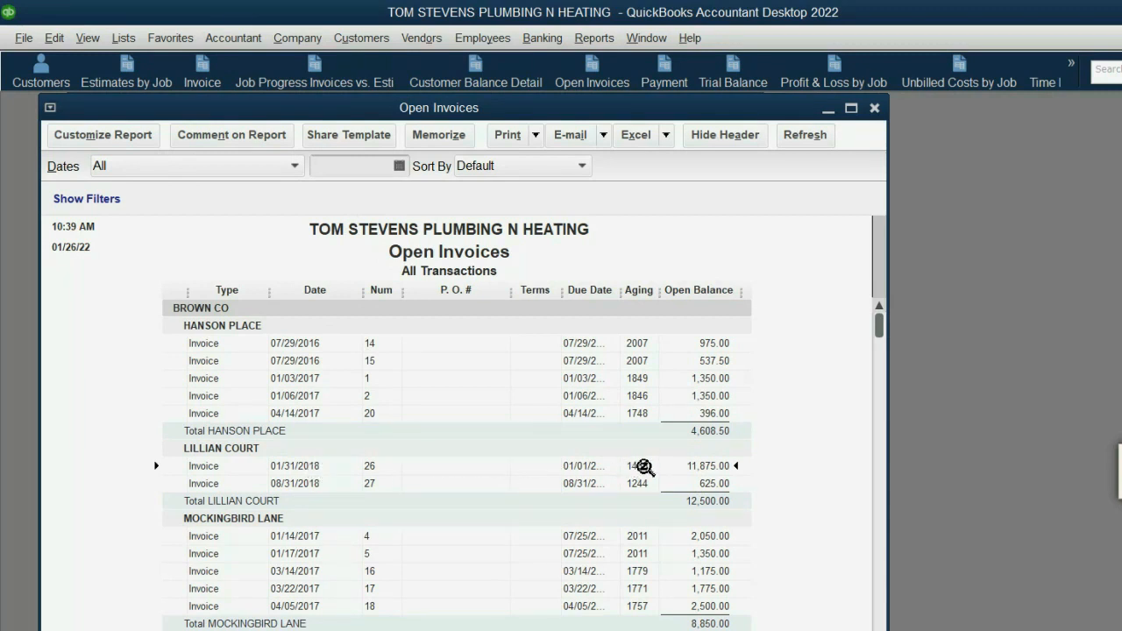
click(320, 485)
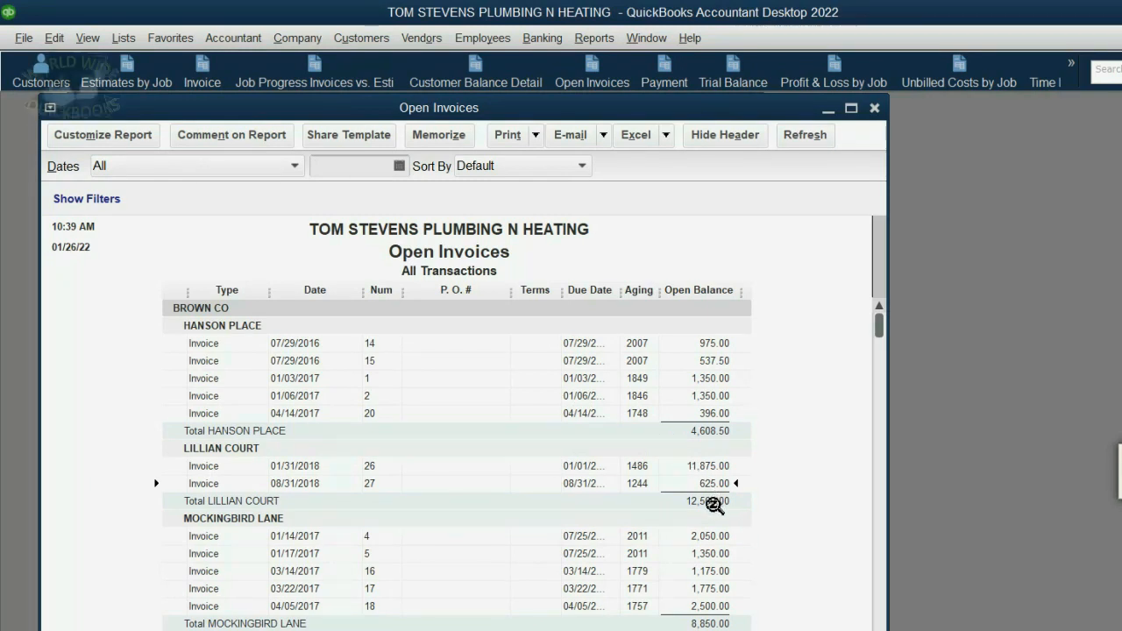
click(715, 505)
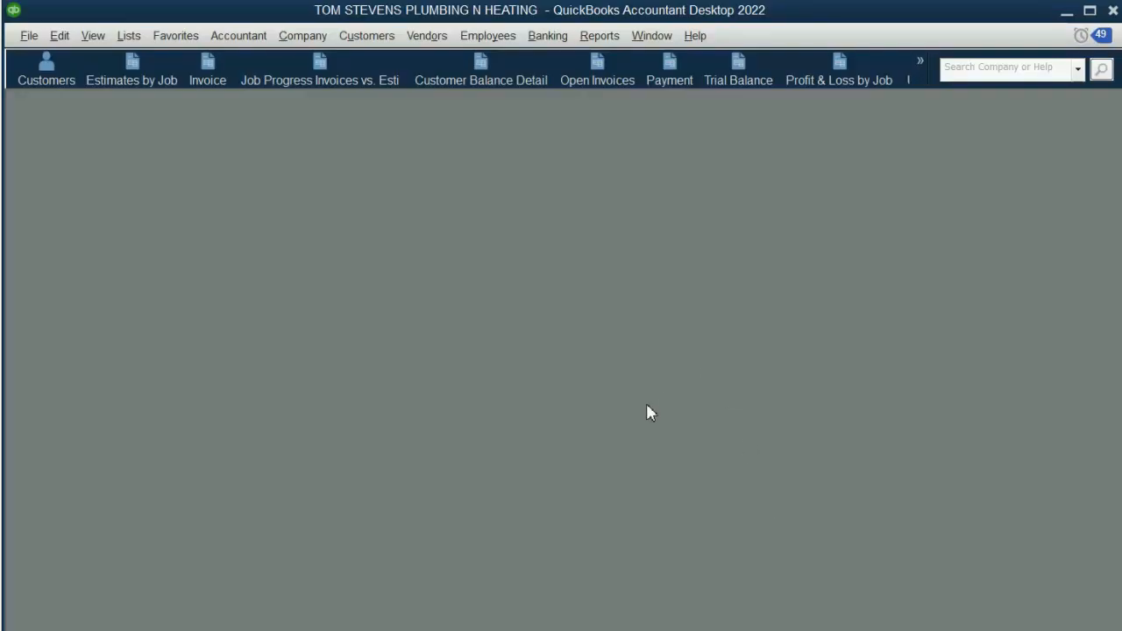
- Open the memorized retention receivable report and widen its Name column to examine the jobs behind each retention deduction
click(921, 61)
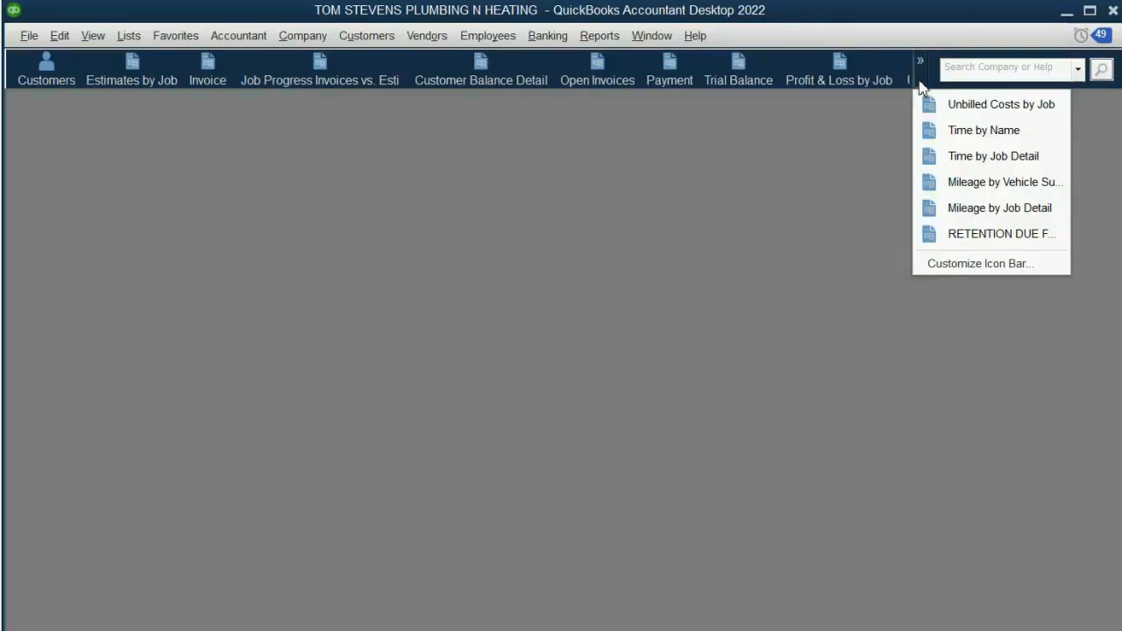
click(951, 233)
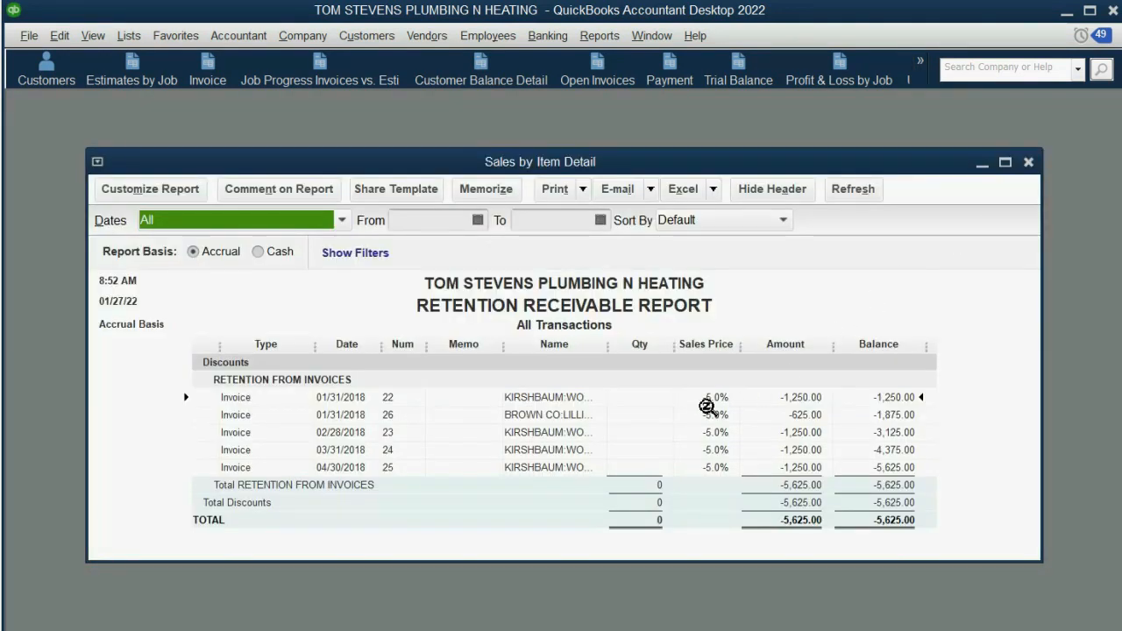
click(710, 410)
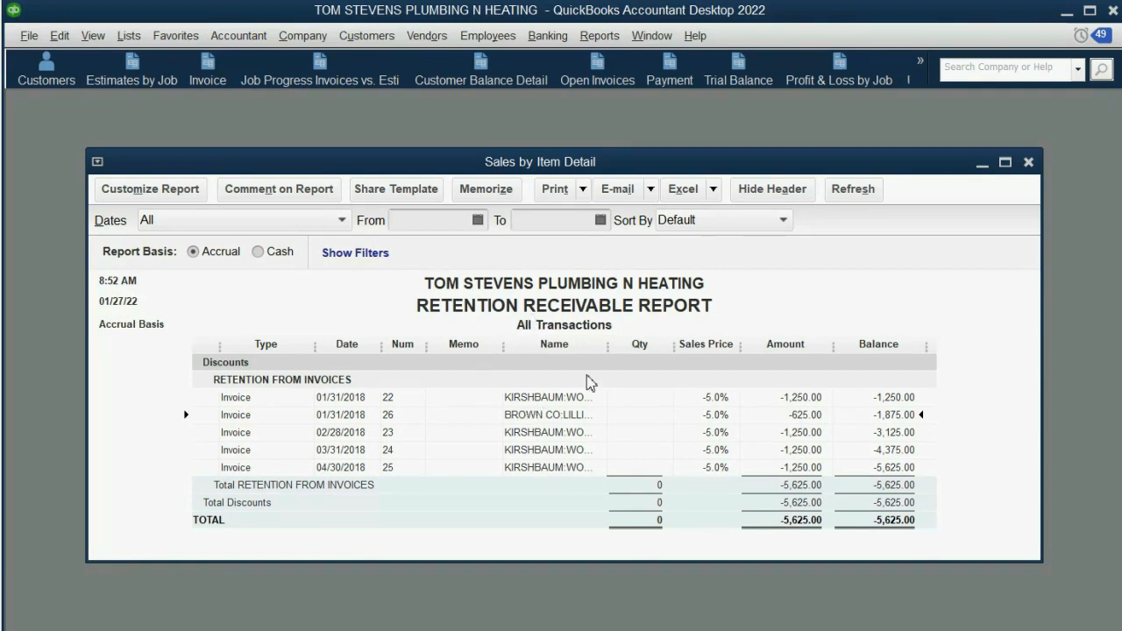
drag(610, 348, 638, 348)
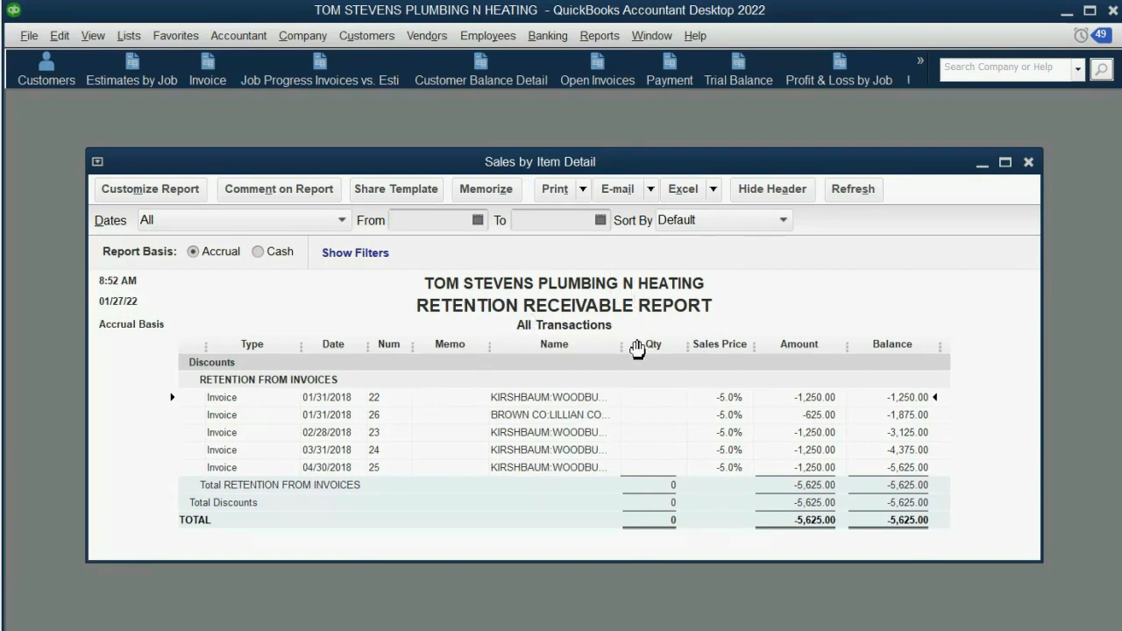
- Open the filter settings of the retention receivable report and select its existing Item filter
click(551, 419)
click(176, 194)
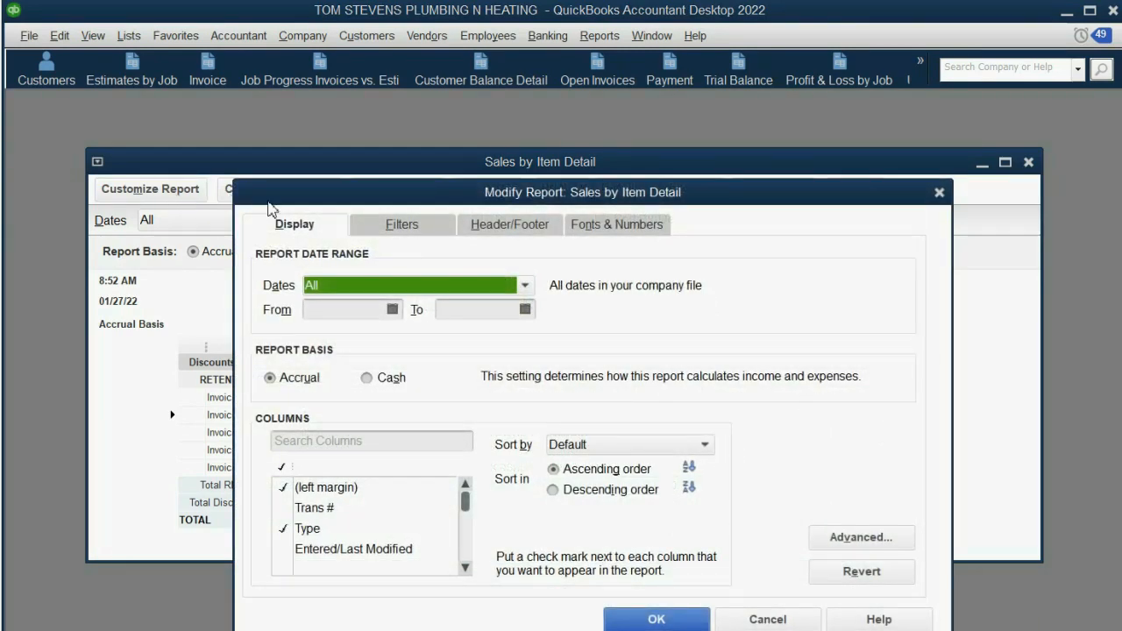
click(419, 225)
click(675, 302)
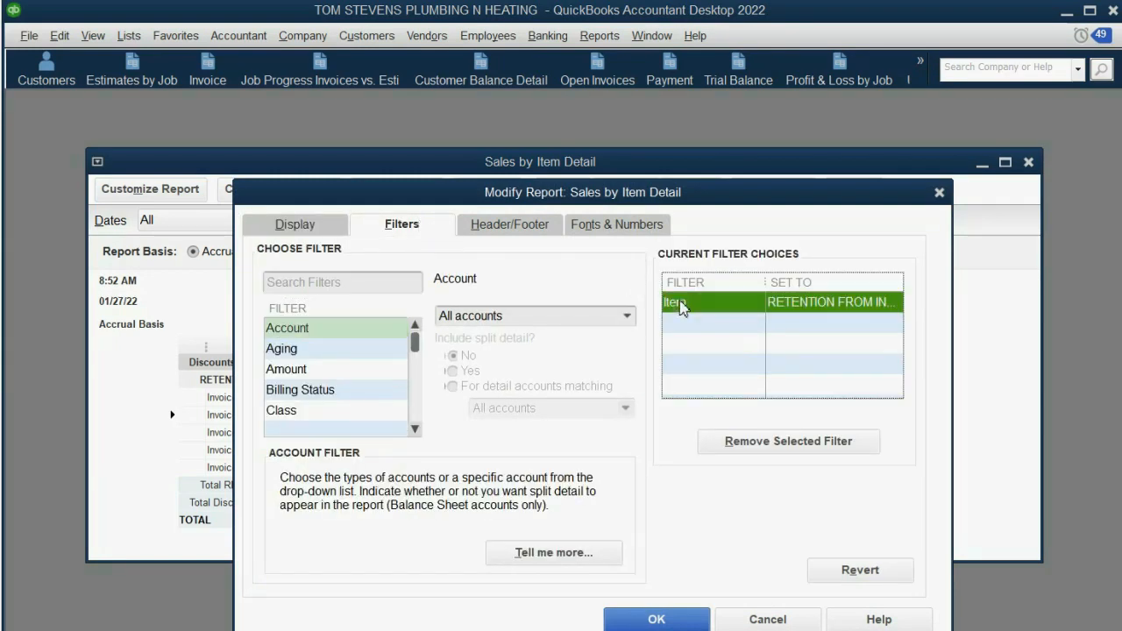
click(627, 317)
scroll(627, 319, up, 4)
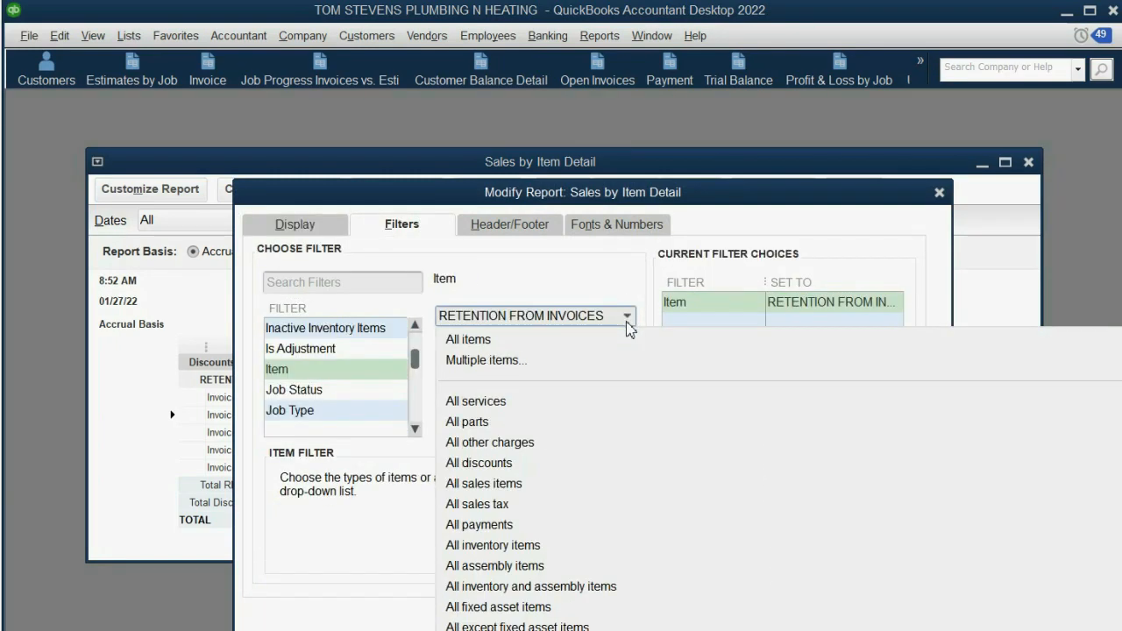
click(529, 361)
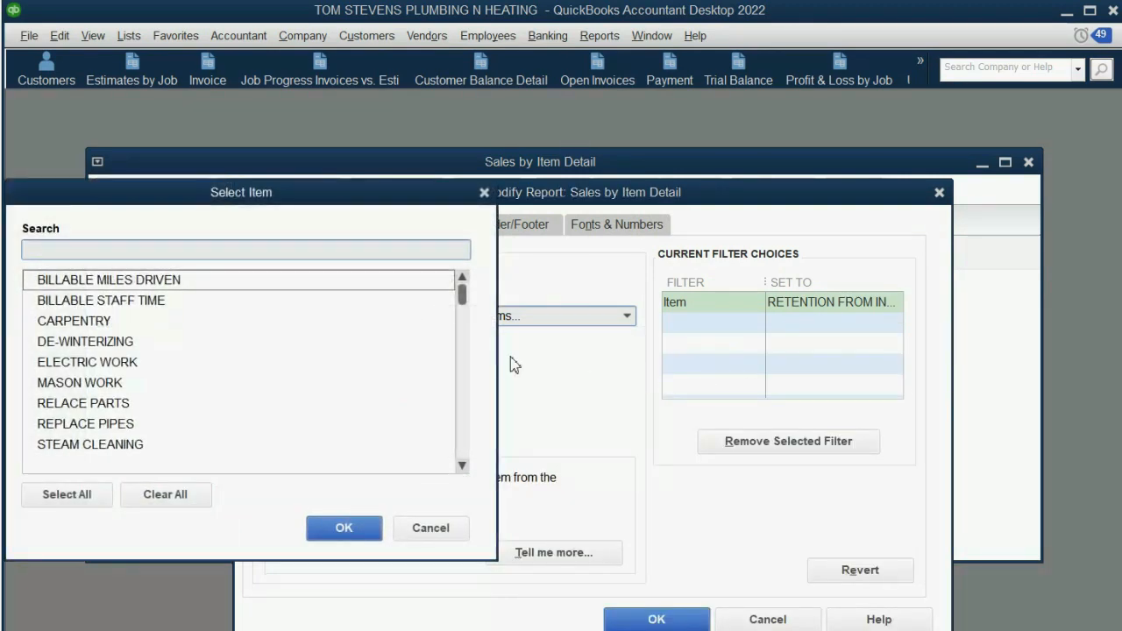
click(455, 527)
- Set the Item filter to multiple items, including RETENTION FROM INVOICES and LAST RETENTION PAYMENT
click(628, 316)
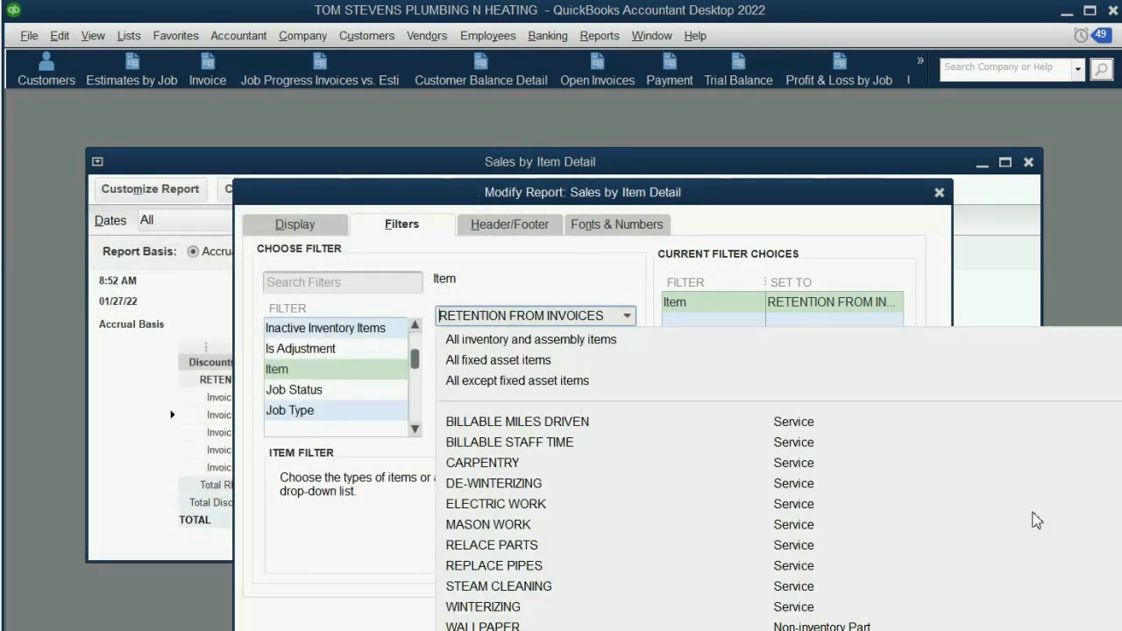
scroll(1106, 359, up, 4)
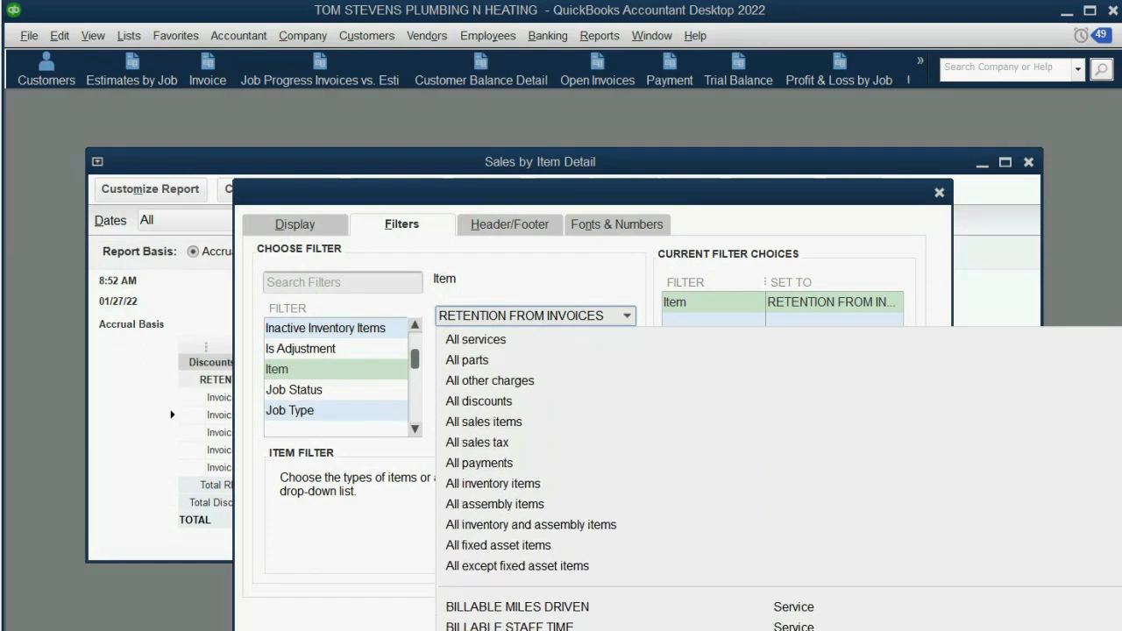
click(462, 367)
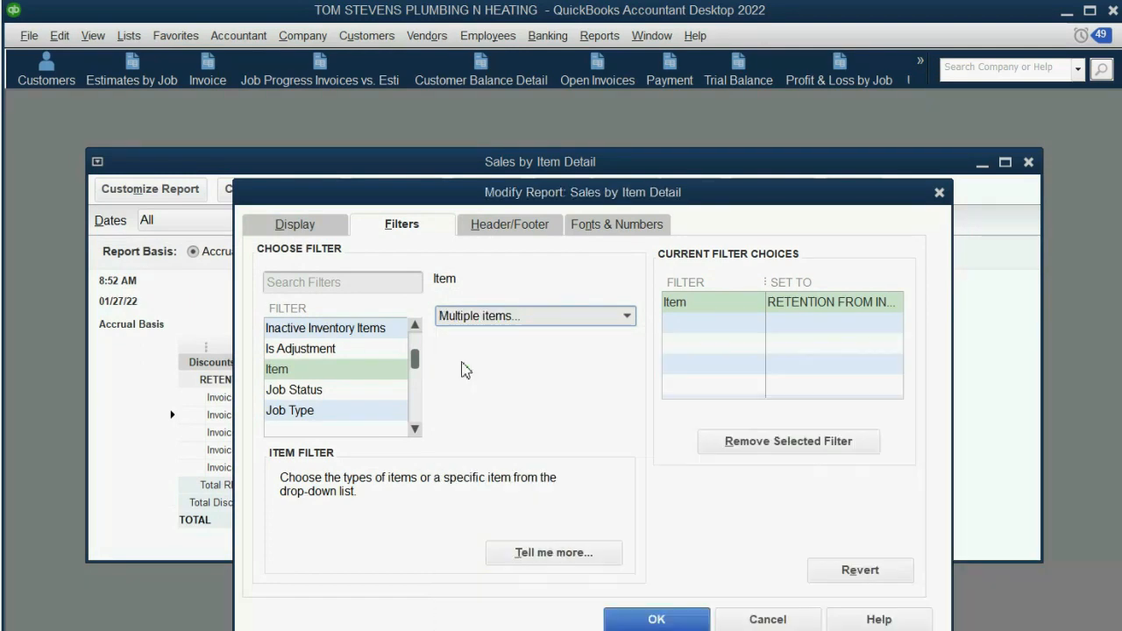
scroll(315, 377, down, 4)
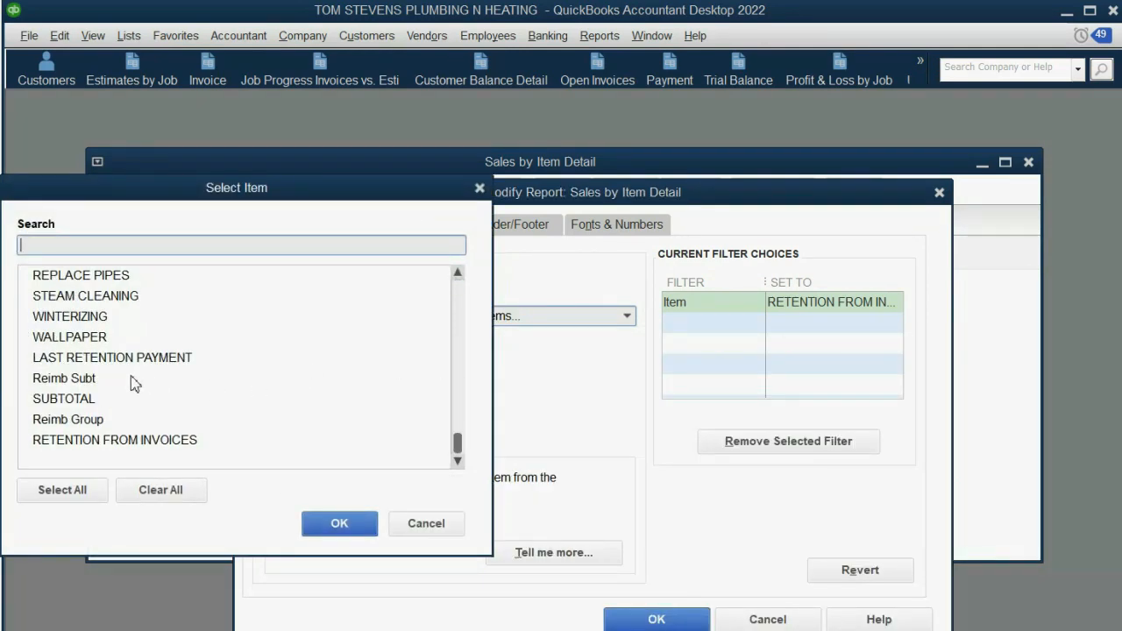
click(98, 446)
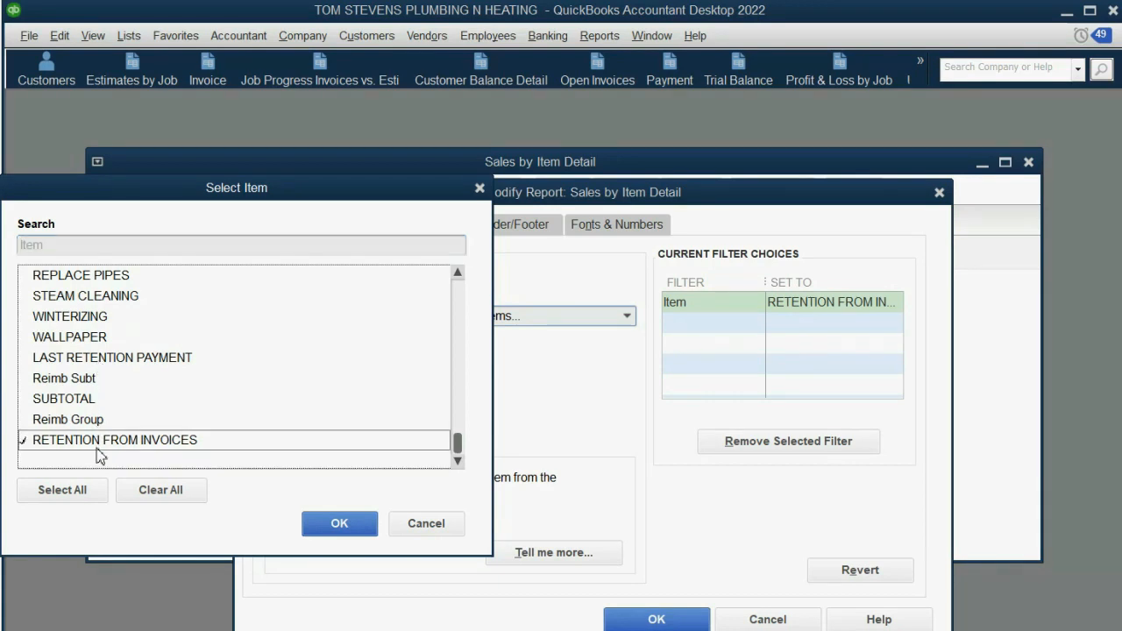
click(103, 360)
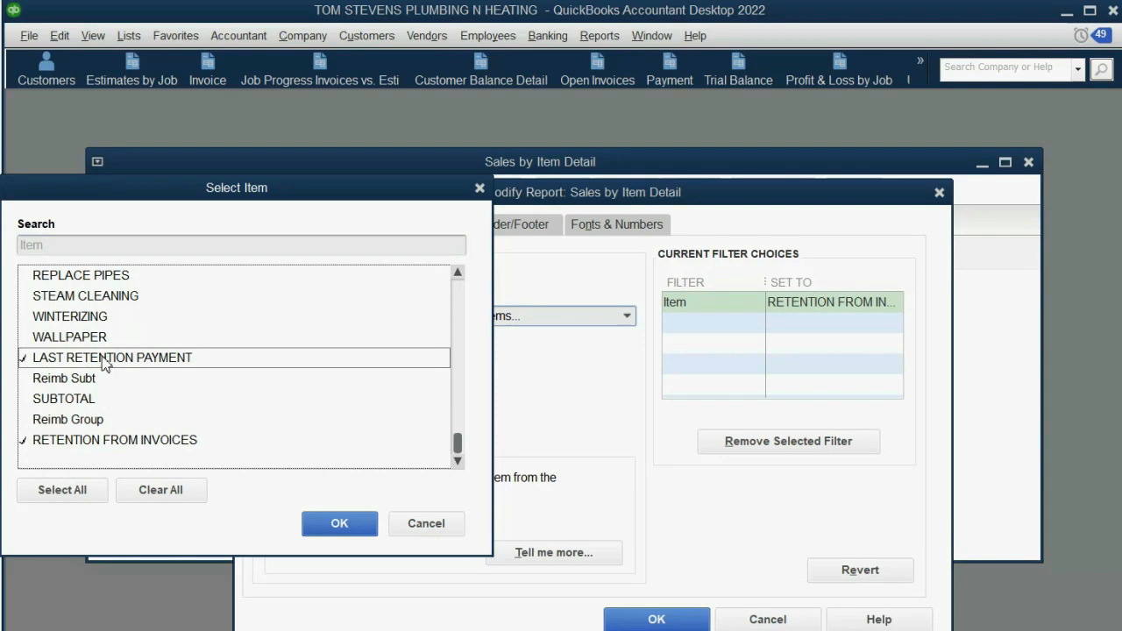
click(333, 523)
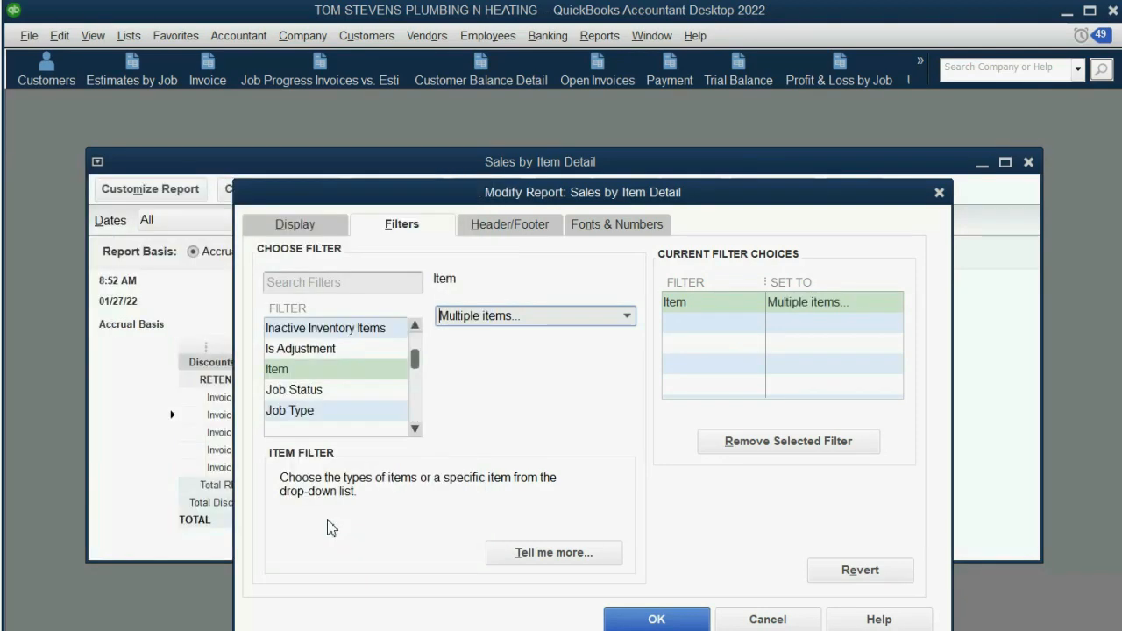
- Filter the report by name to the BROWN CO:LILLIAN COURT job and widen the Name column to show the full job name
click(351, 375)
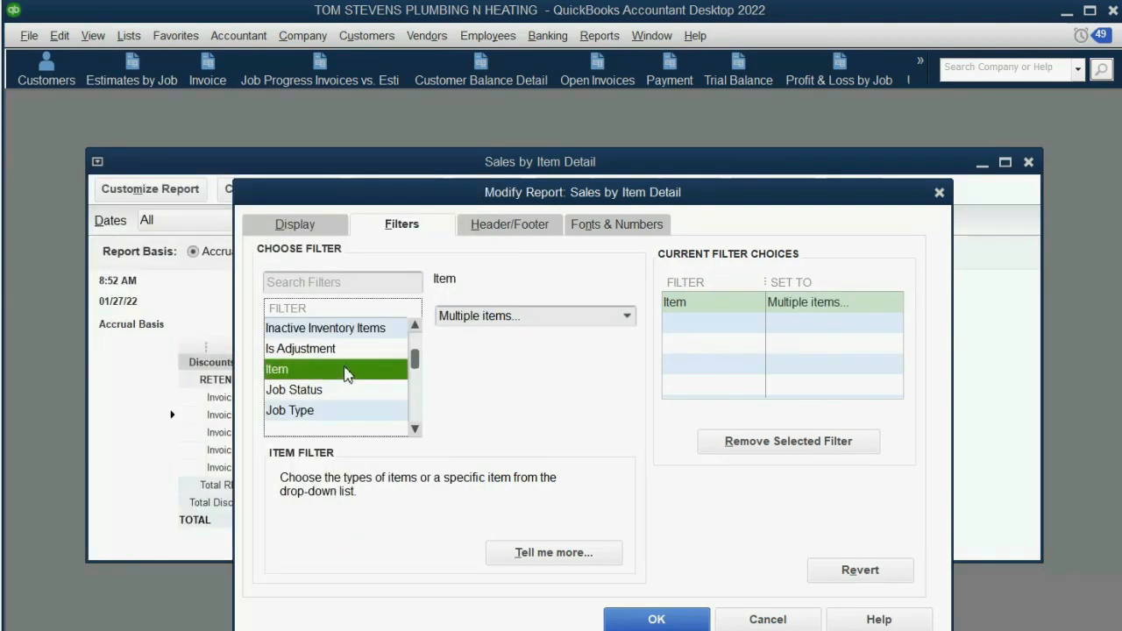
key(n)
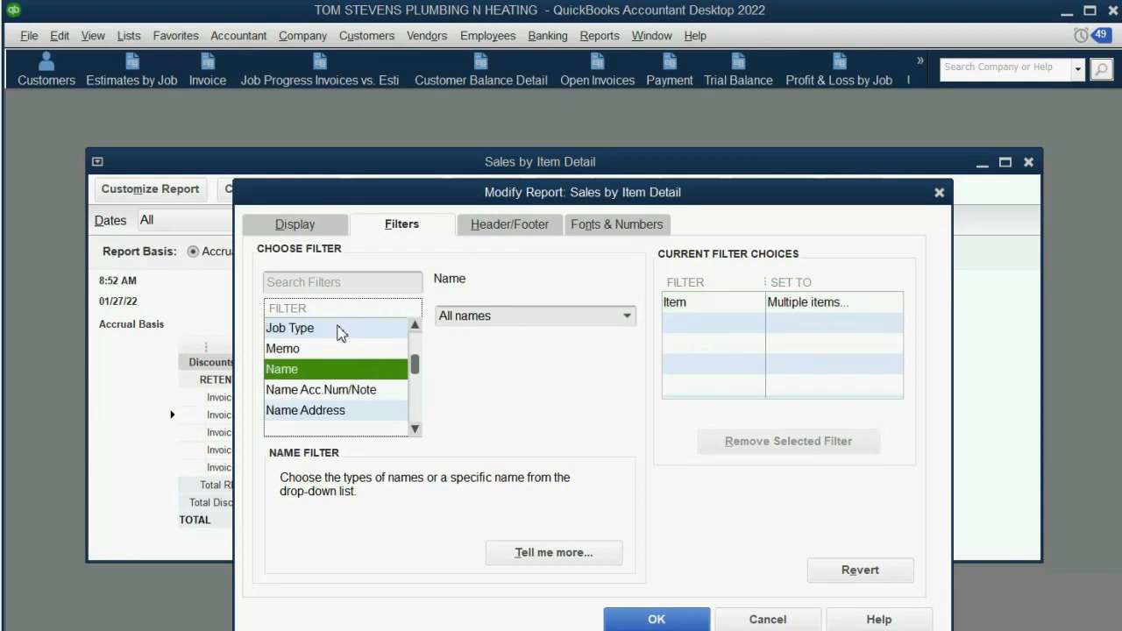
click(627, 317)
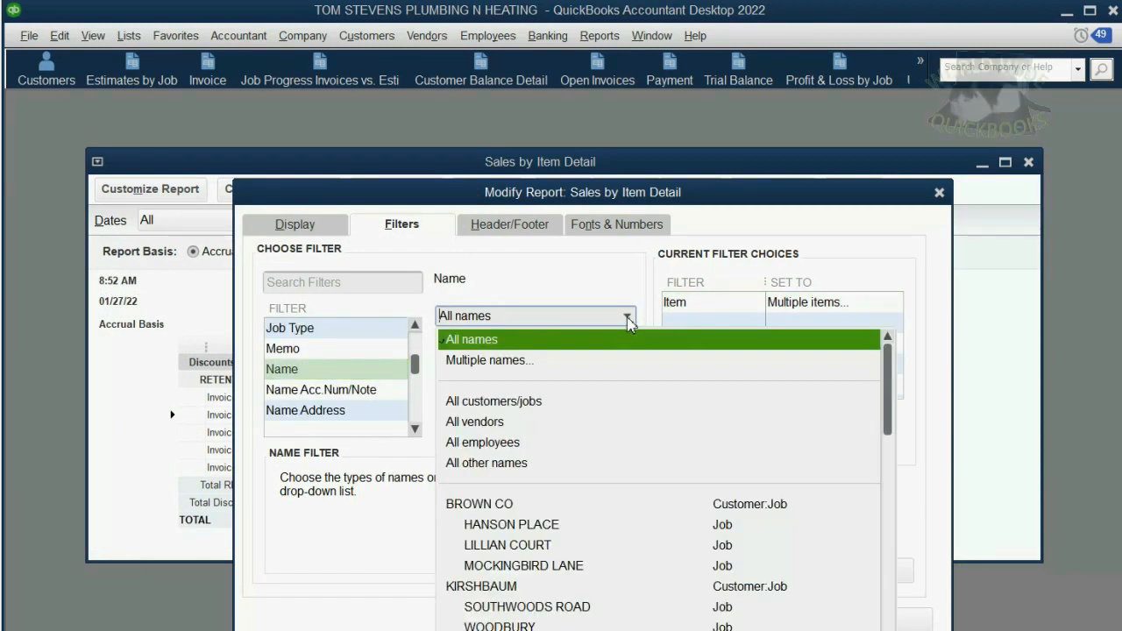
click(582, 546)
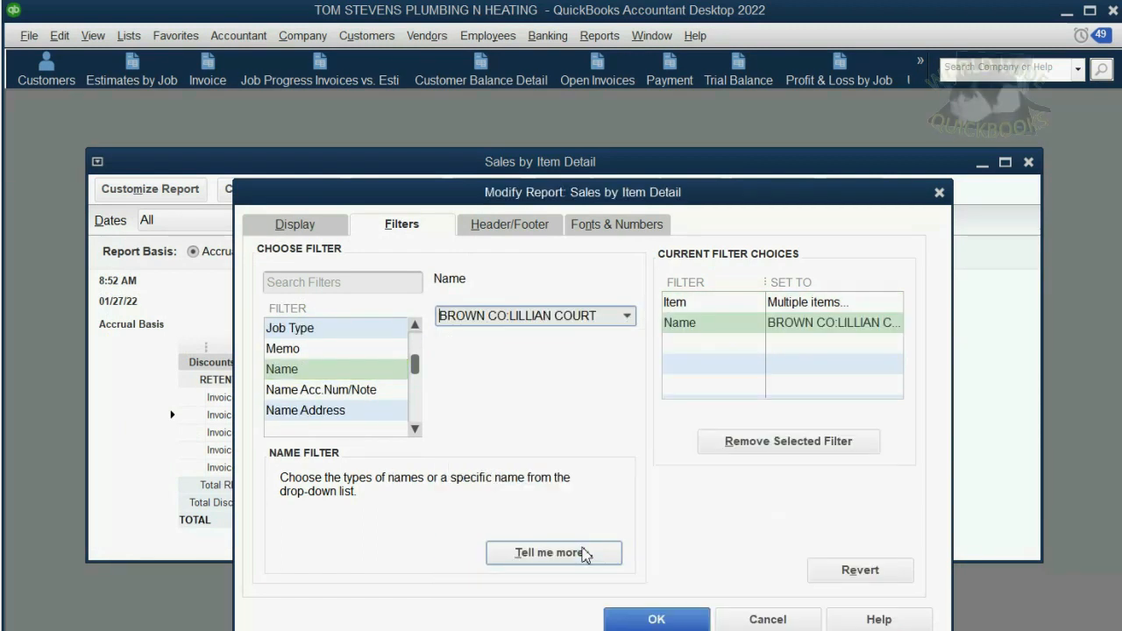
click(653, 618)
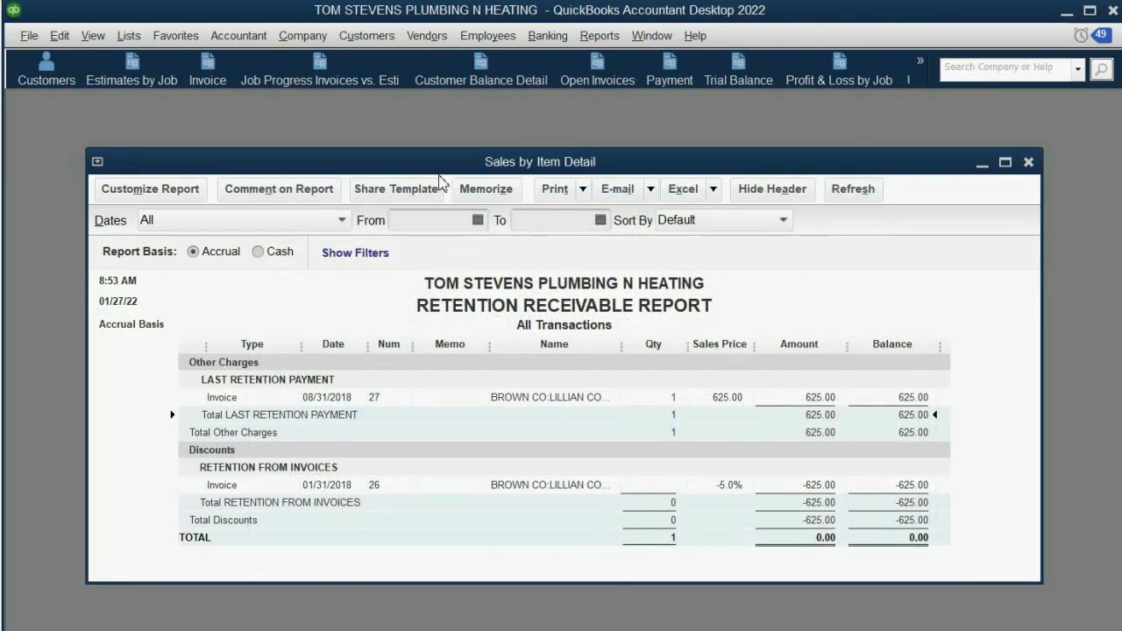
drag(433, 159, 424, 129)
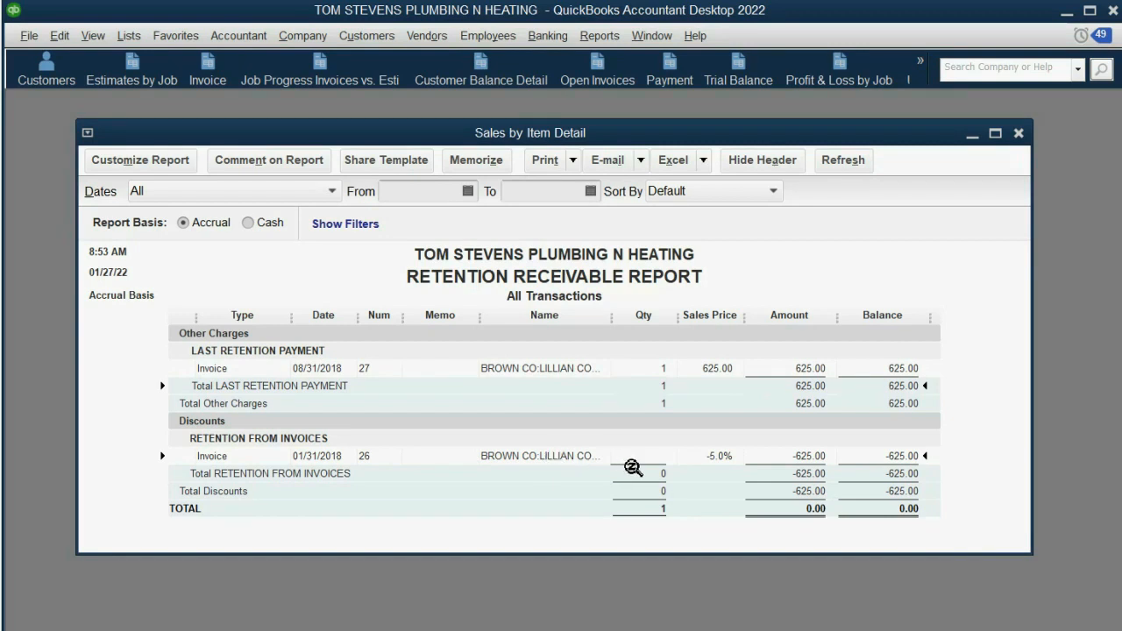
drag(612, 317, 641, 320)
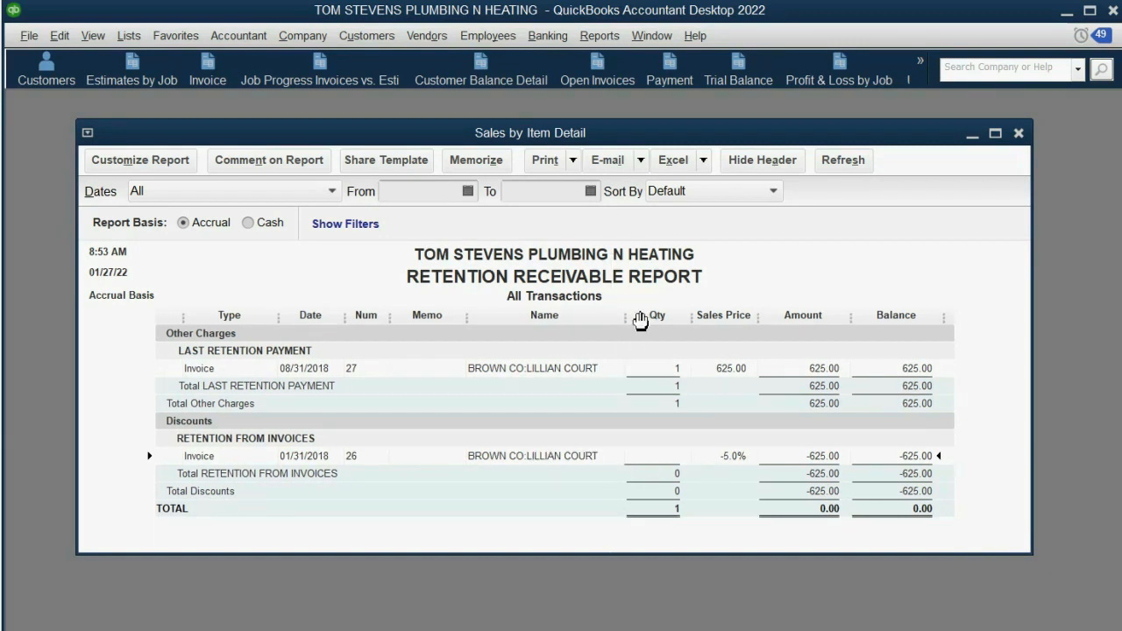